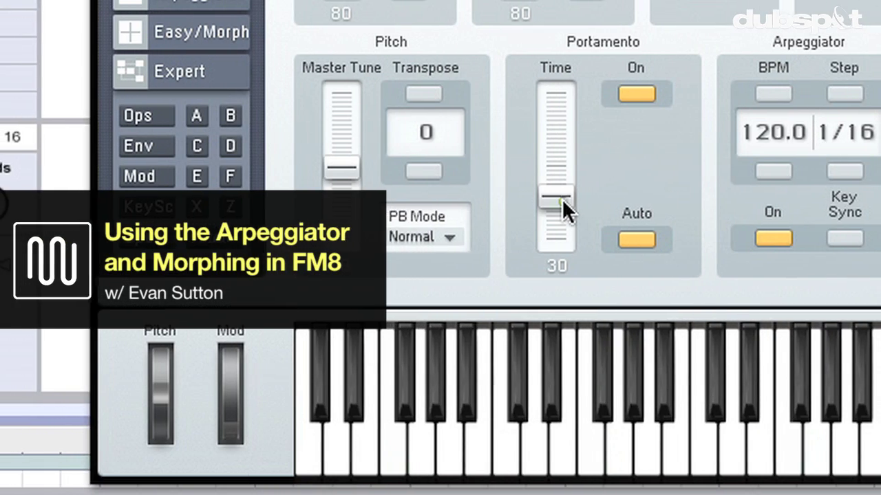
Lower the portamento time from 30 to 26, then sweep the morph point across the morph pad.
drag(515, 198, 517, 202)
drag(602, 206, 601, 210)
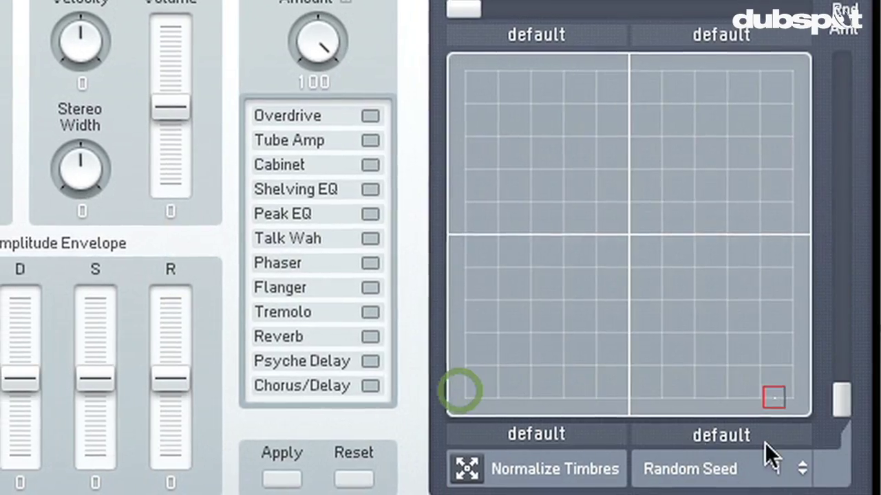
drag(764, 442, 476, 375)
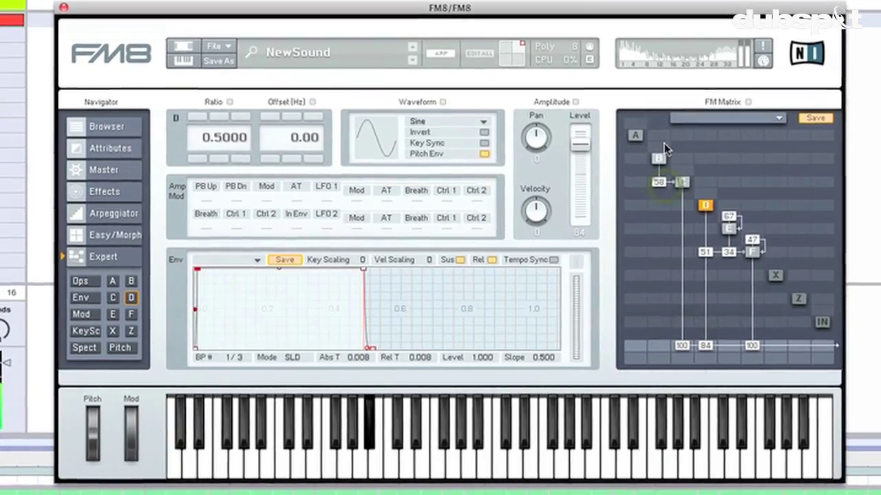
Show the 1 2-FM8 clip's C2 note in the MIDI editor, move FM8 higher, and play.
click(652, 167)
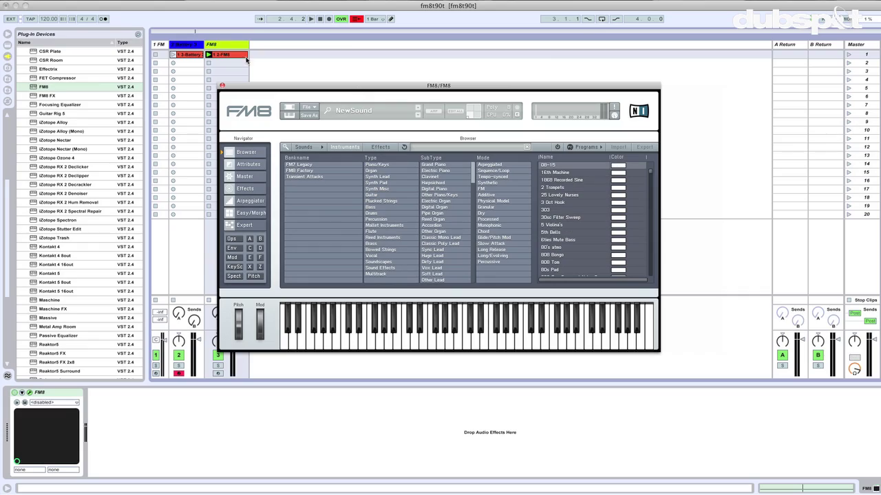
click(231, 55)
drag(252, 89, 290, 23)
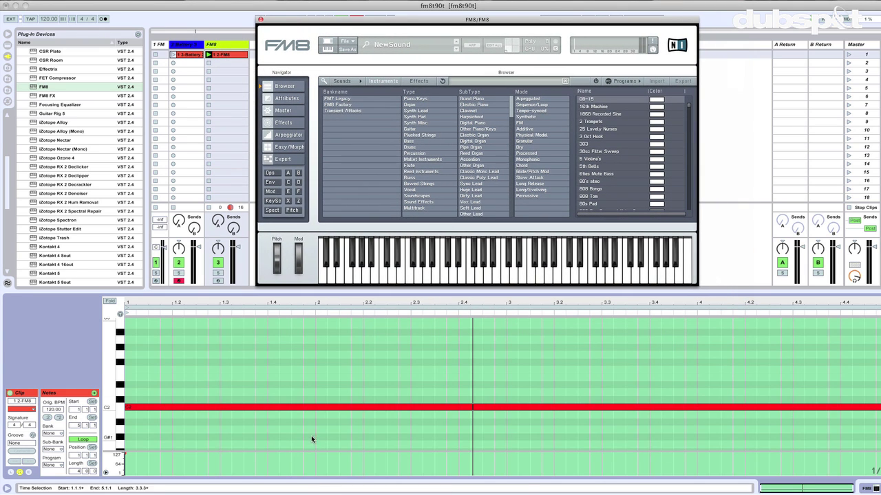
key(space)
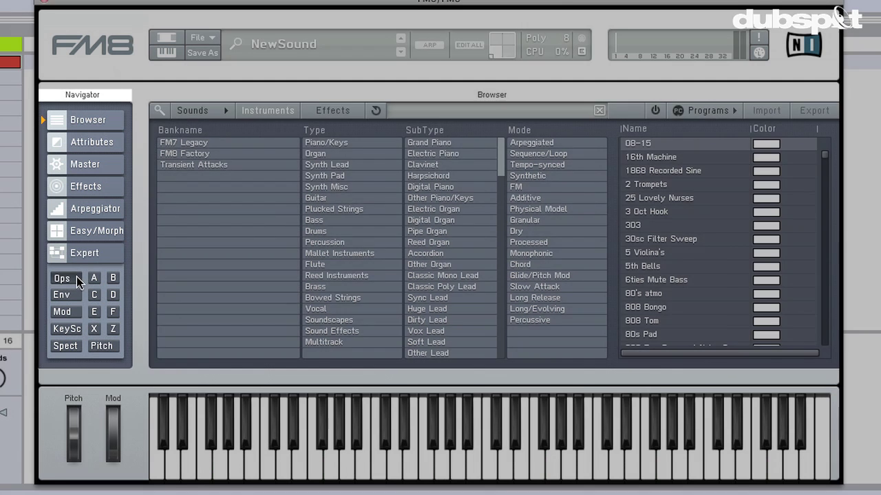
On the Ops matrix, remove E's output routing and set operator F's output to 100.
click(76, 276)
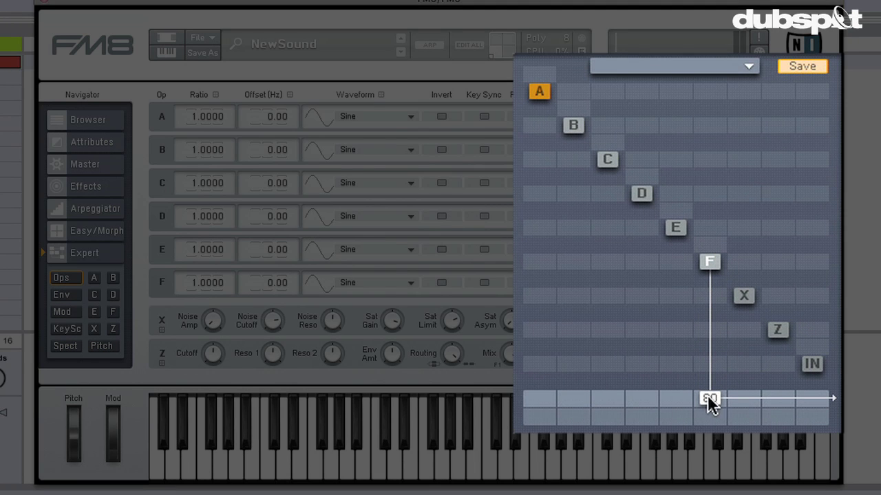
drag(676, 405, 677, 313)
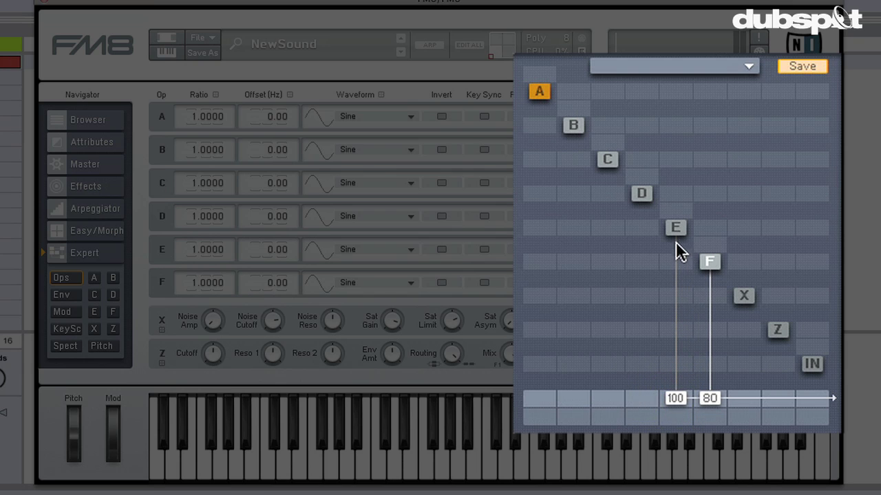
double_click(672, 403)
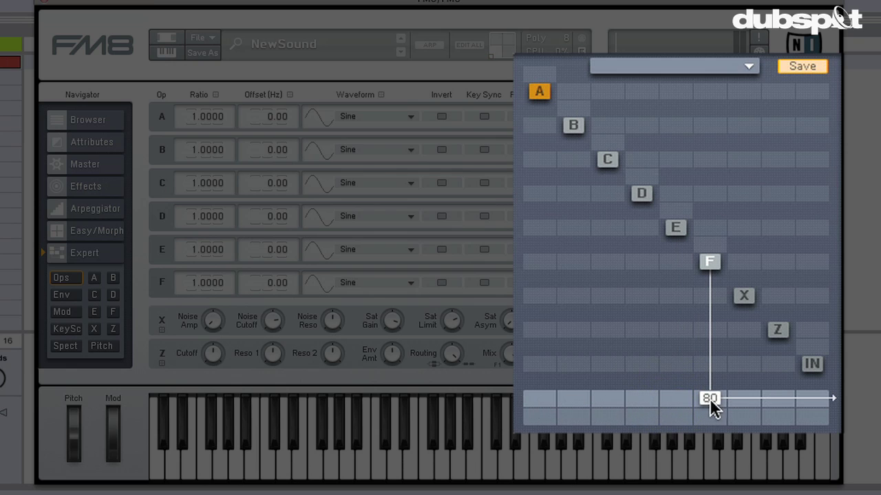
drag(710, 397, 708, 346)
drag(705, 395, 705, 460)
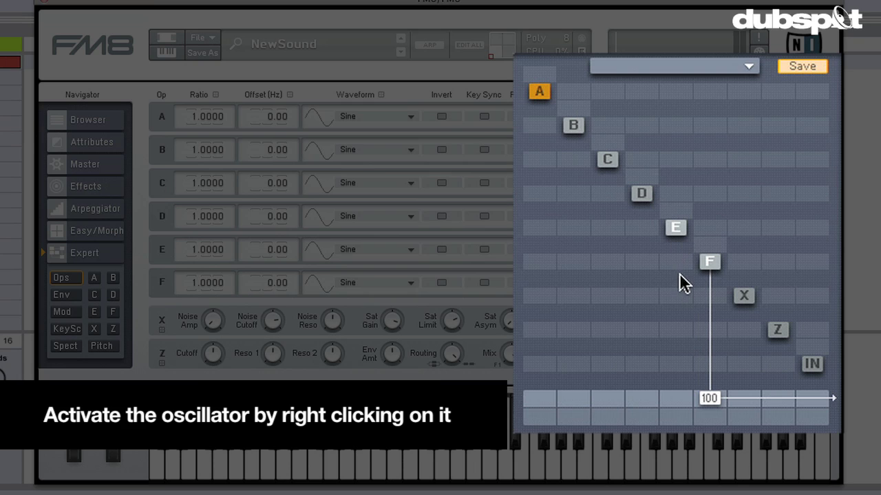
mouse_move(684, 396)
mouse_down()
mouse_move(681, 245)
mouse_move(683, 395)
mouse_up()
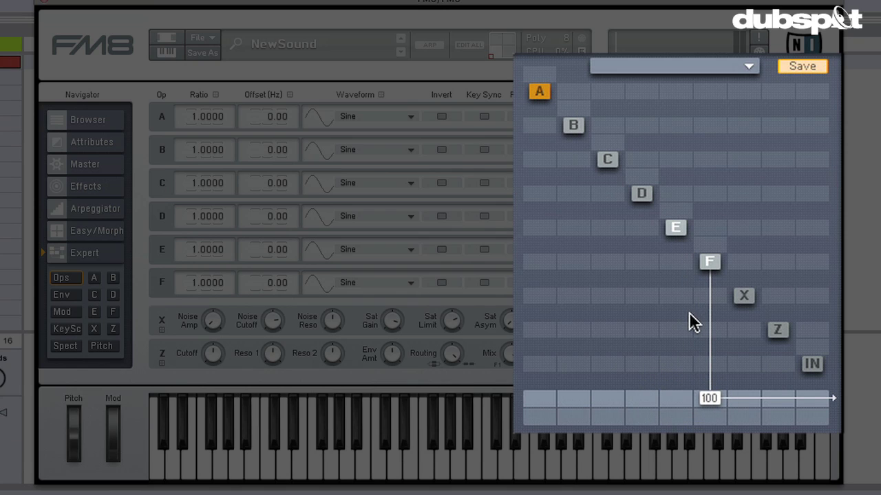
Route operator E into F at 30, with feedback 32 on E and 28 on F.
drag(679, 262, 677, 223)
drag(677, 260, 676, 261)
drag(675, 259, 677, 188)
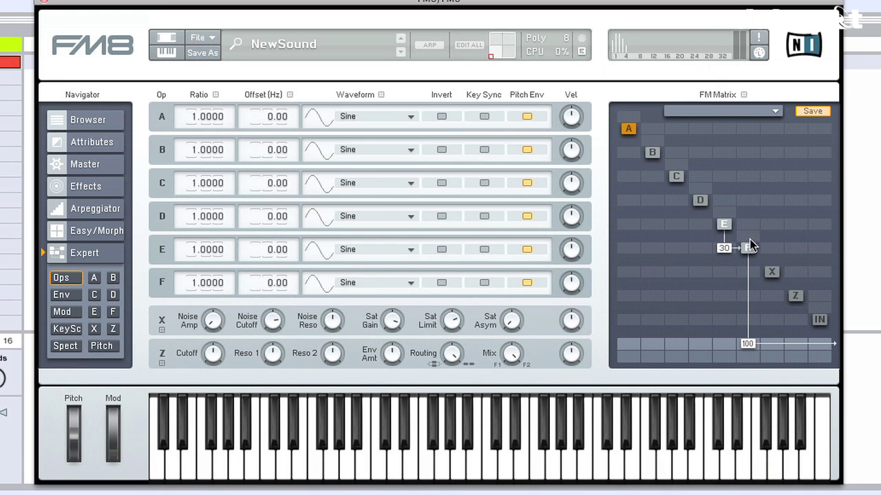
drag(751, 242, 727, 203)
On the spectrum view, set E-to-F modulation to 32, E feedback to 41, F feedback to 31.
click(66, 346)
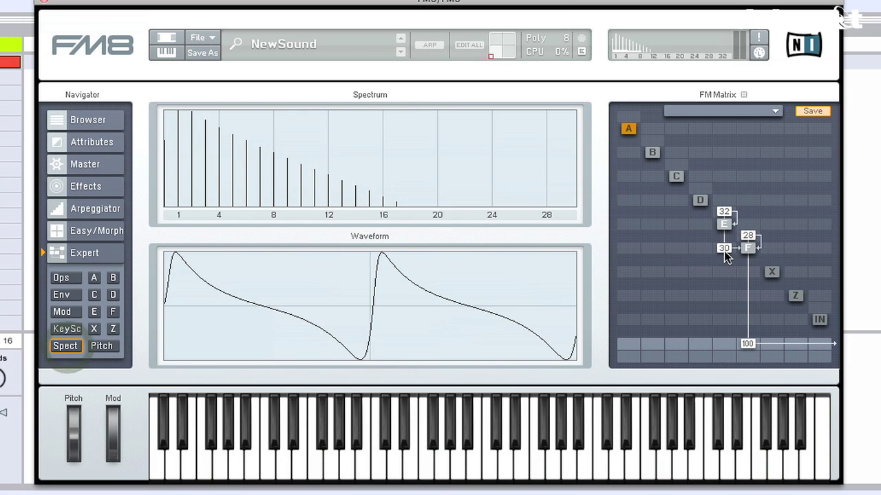
drag(724, 251, 723, 247)
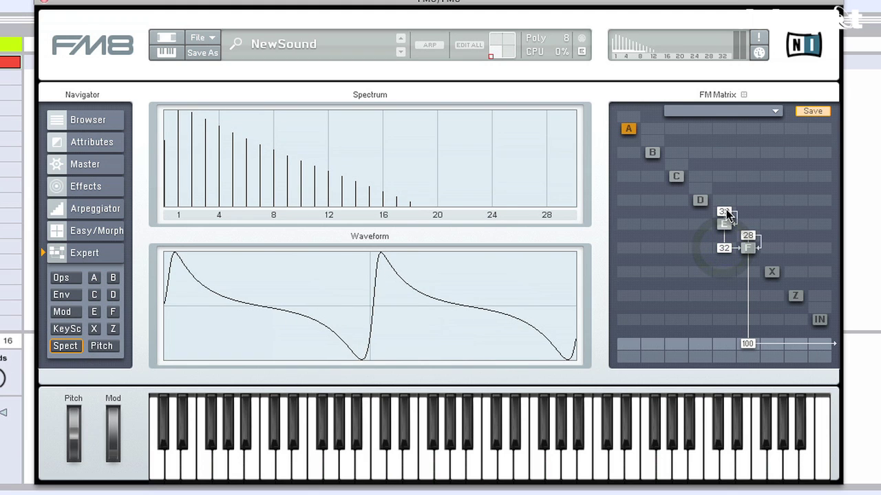
drag(724, 211, 725, 209)
drag(748, 236, 743, 238)
Compare operators F and E, ending on operator E's settings page.
click(747, 247)
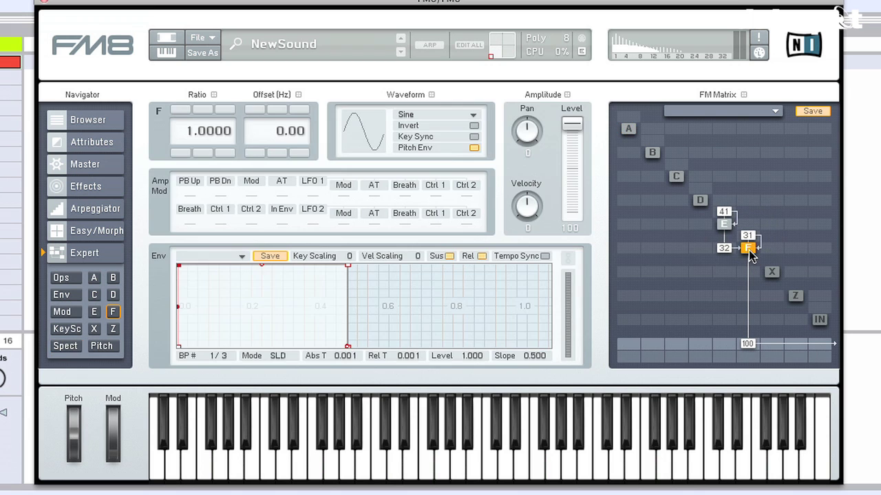
click(723, 222)
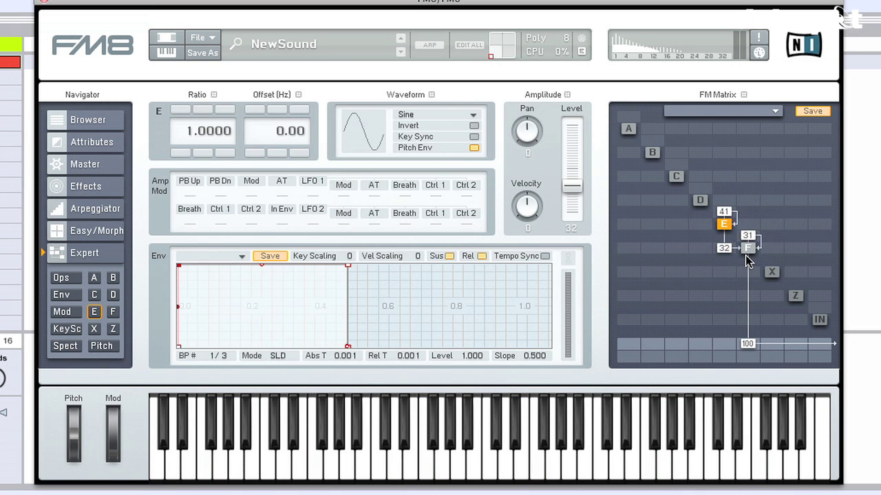
click(749, 249)
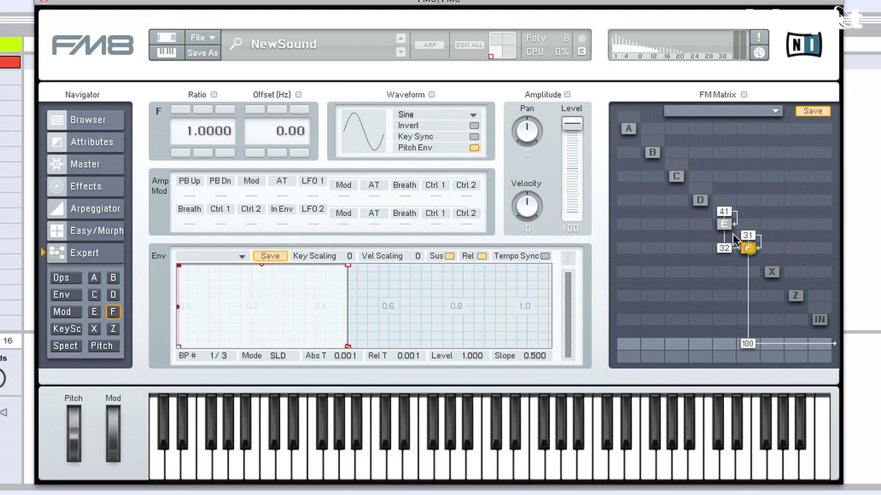
click(723, 223)
click(748, 249)
click(723, 223)
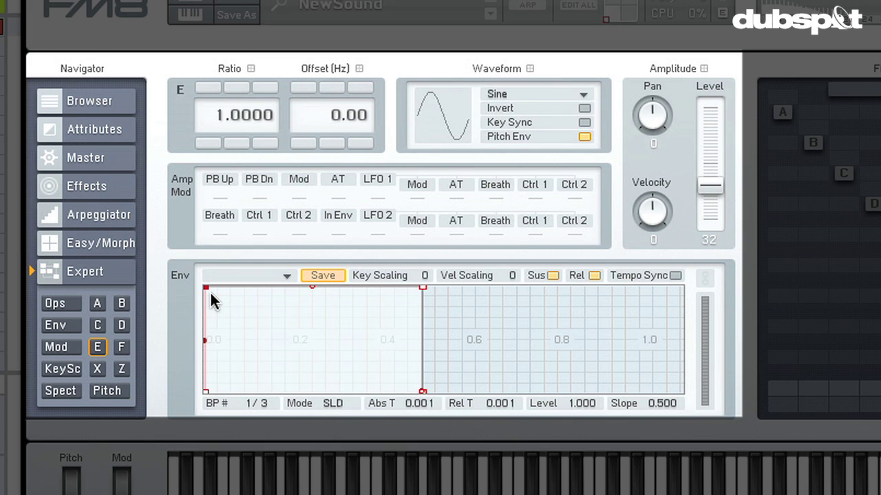
Give operator E's envelope a curved attack ending at 0.208 with slope 0.460.
drag(207, 287, 282, 282)
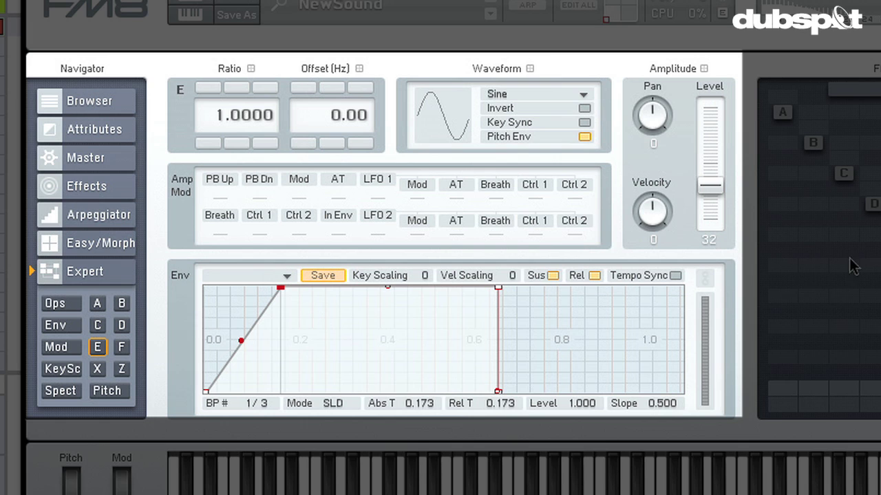
drag(243, 342, 249, 349)
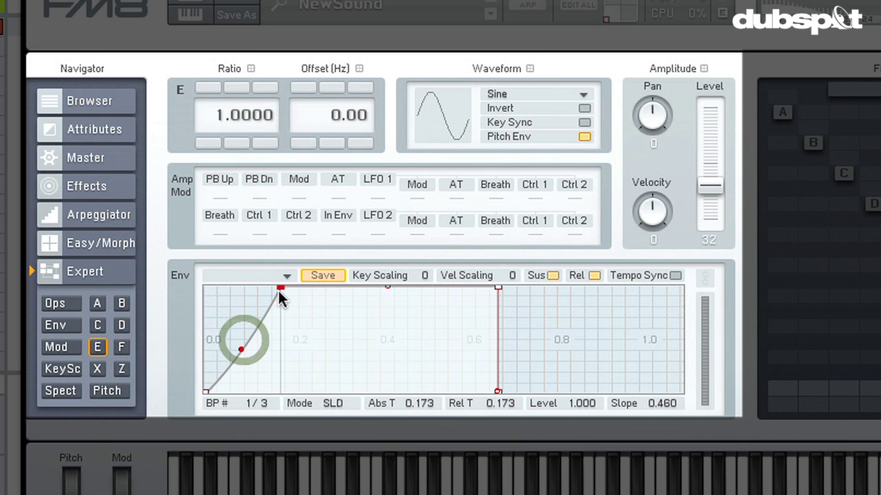
drag(280, 288, 297, 281)
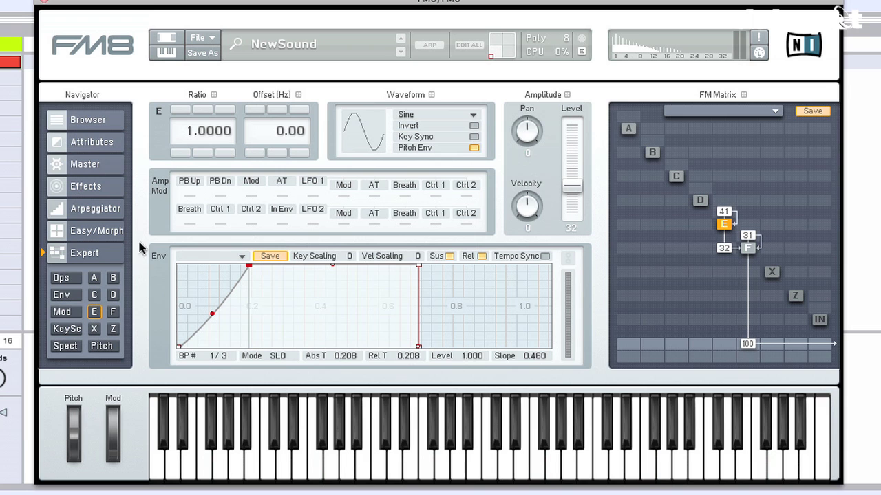
Turn the arpeggiator's Global switch on and extend its pattern length to 16 steps.
click(97, 208)
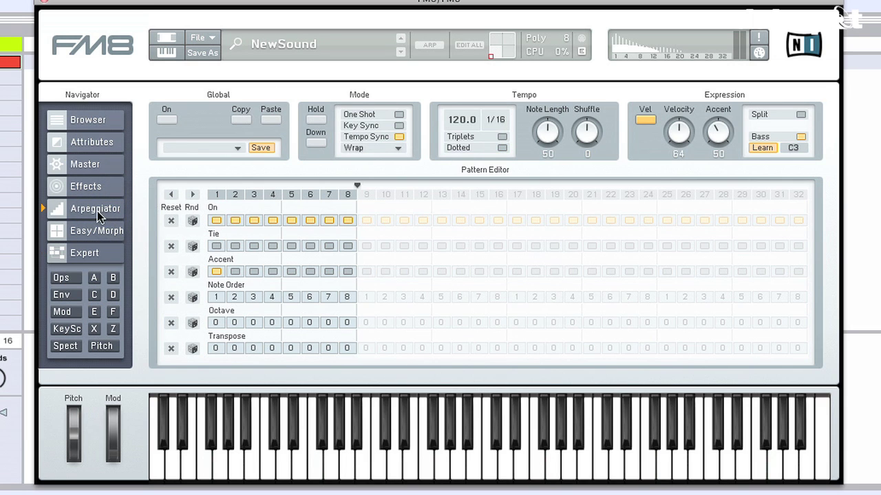
click(430, 47)
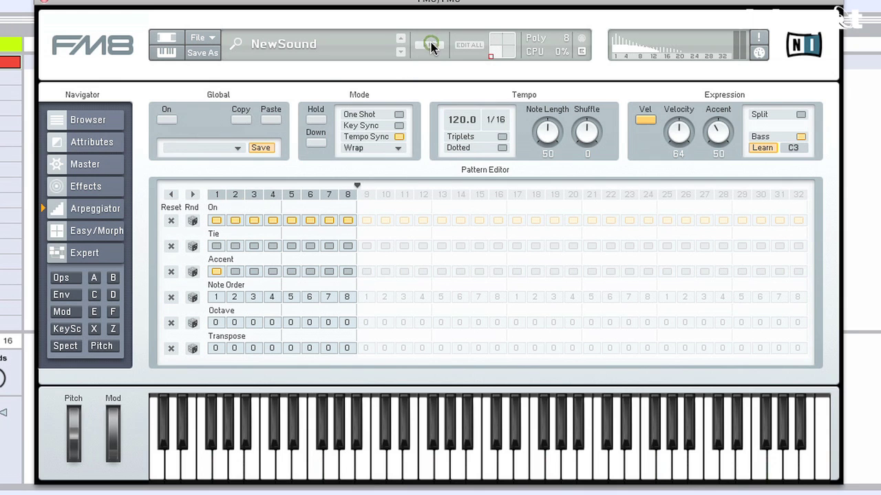
click(167, 120)
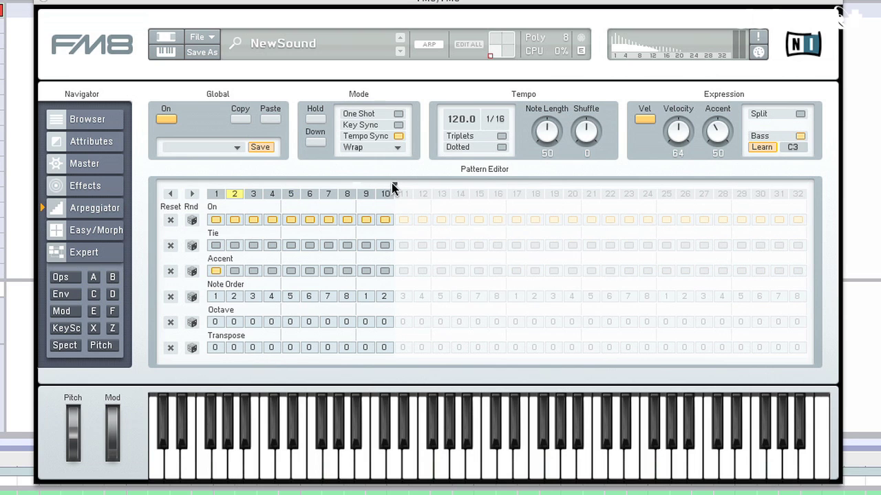
drag(389, 183, 483, 185)
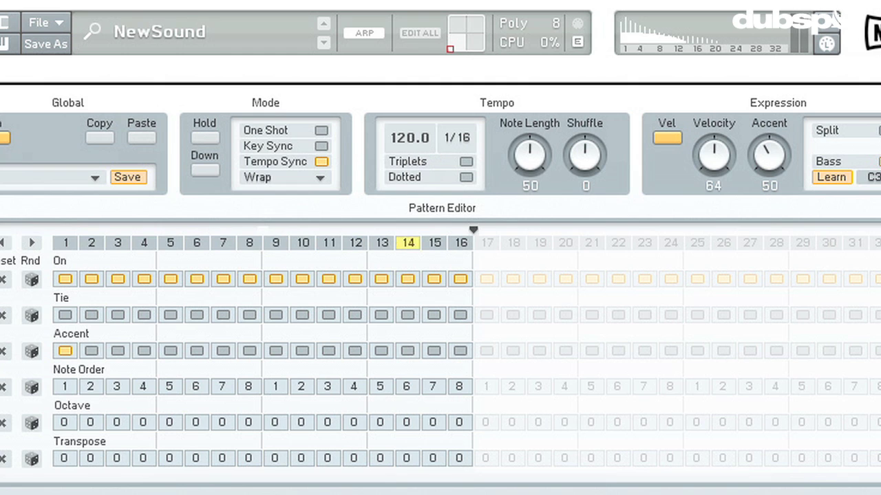
Try arpeggiator rates 1/32, 1/8 and 1/4, then settle back on 1/16.
click(467, 138)
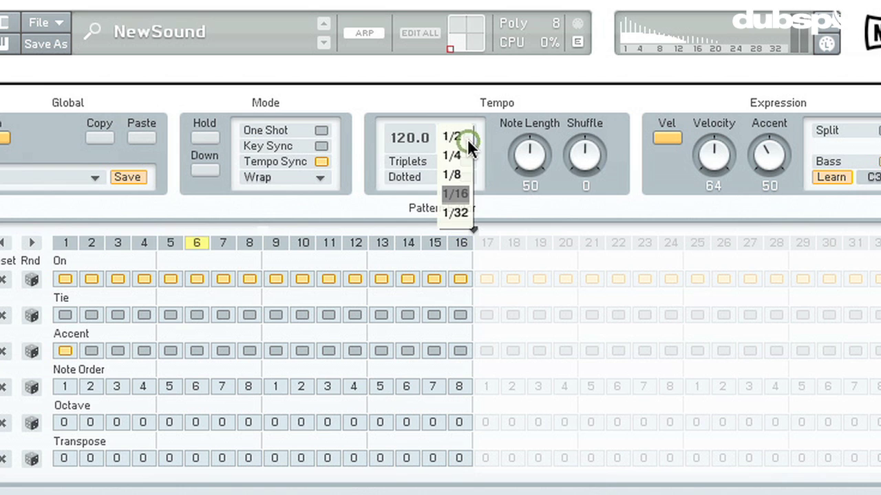
click(465, 193)
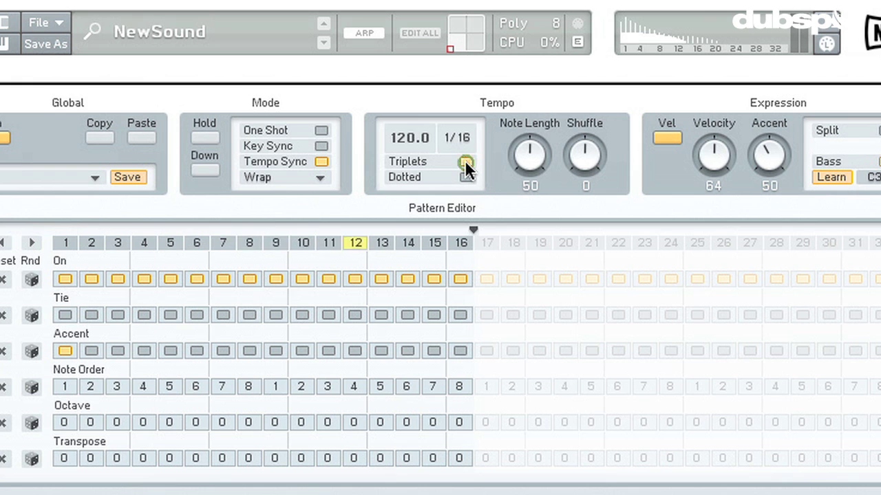
click(464, 173)
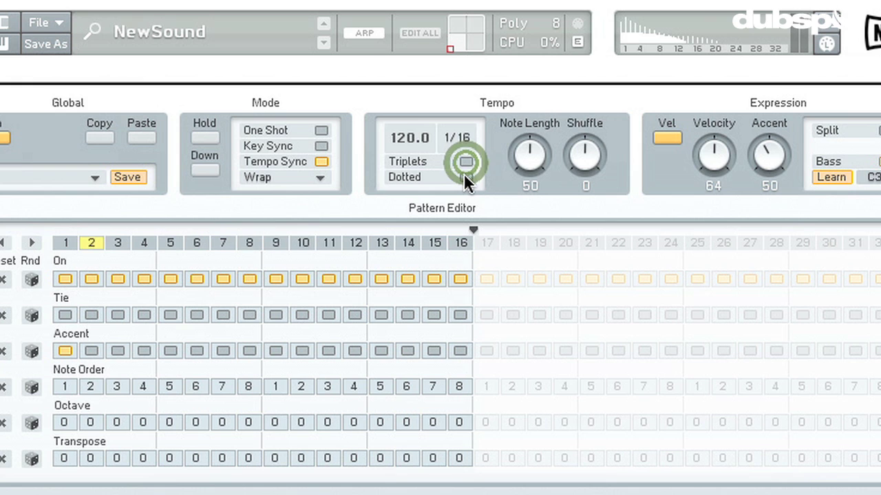
click(463, 138)
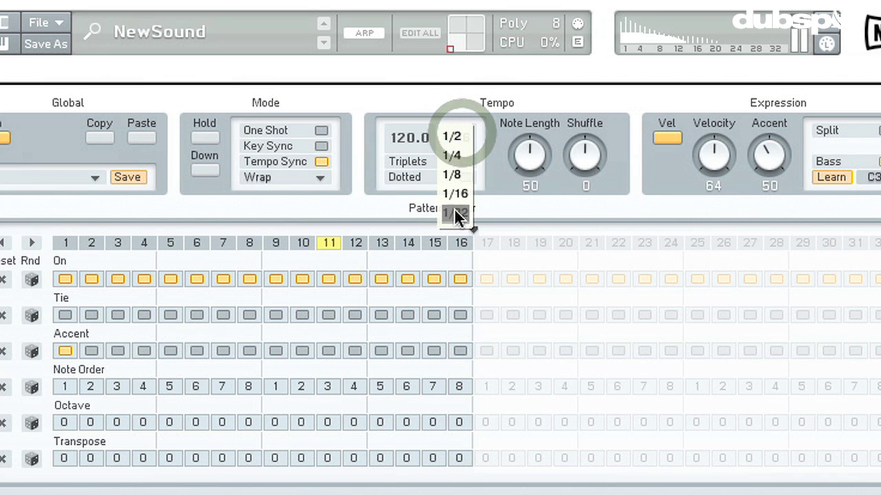
click(454, 208)
click(460, 137)
click(462, 177)
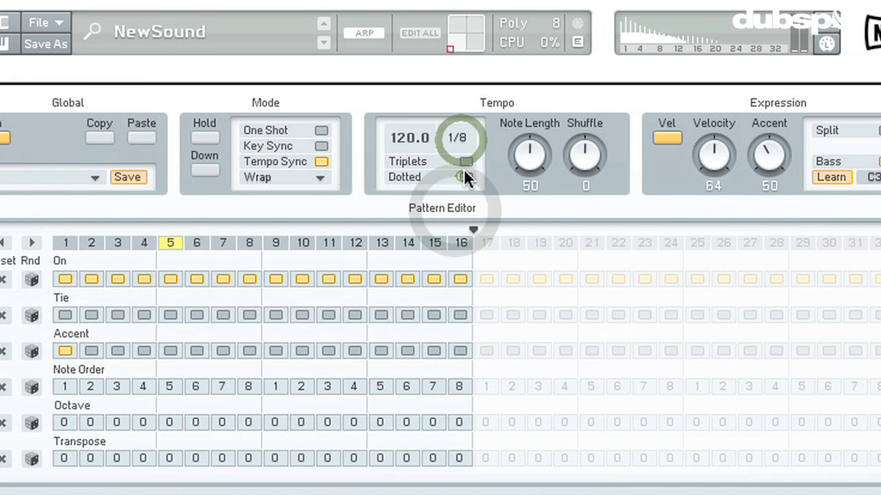
click(455, 134)
click(455, 157)
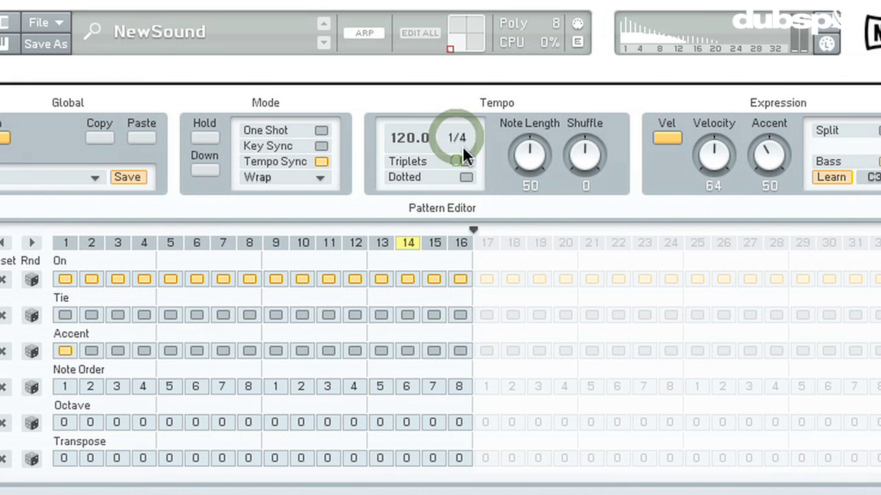
click(464, 131)
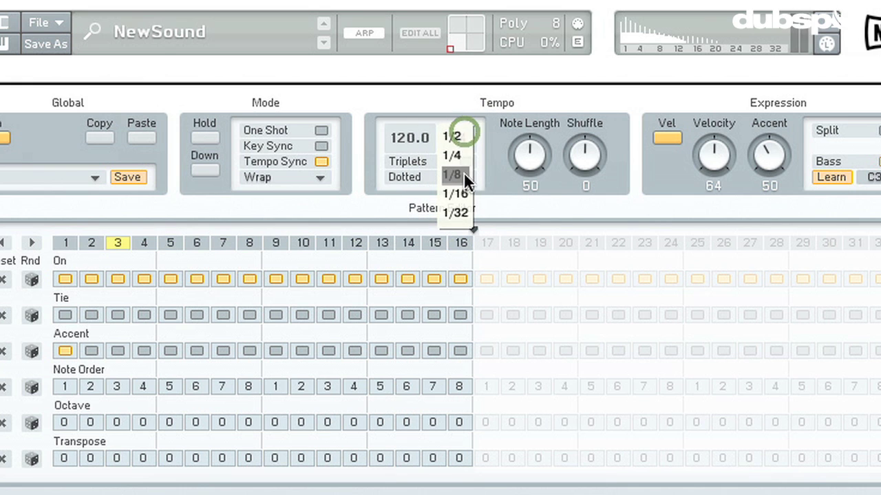
click(463, 193)
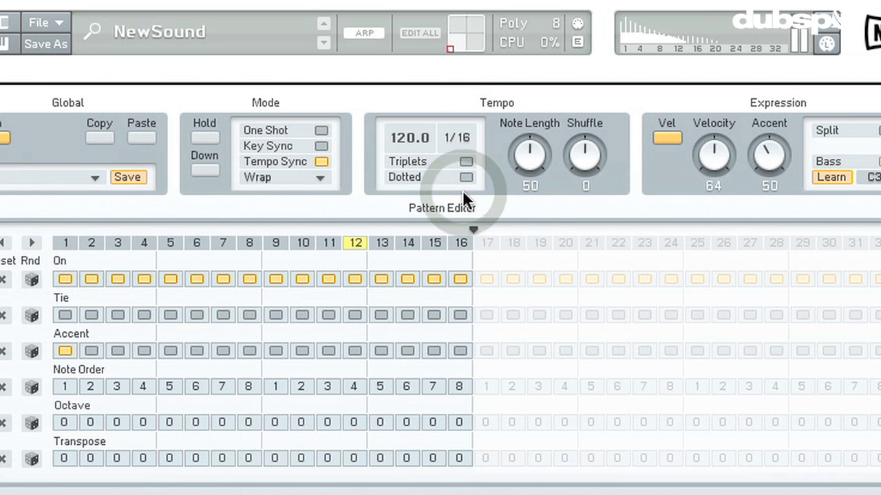
Raise the arpeggiator Note Length to about 68.
scroll(534, 162, up, 3)
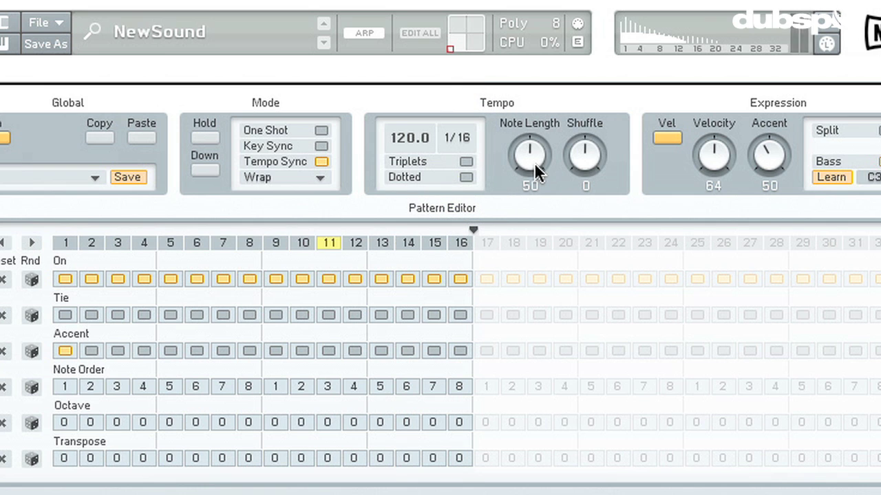
drag(534, 162, 535, 135)
mouse_move(524, 156)
mouse_down()
mouse_move(524, 172)
mouse_move(529, 149)
mouse_up()
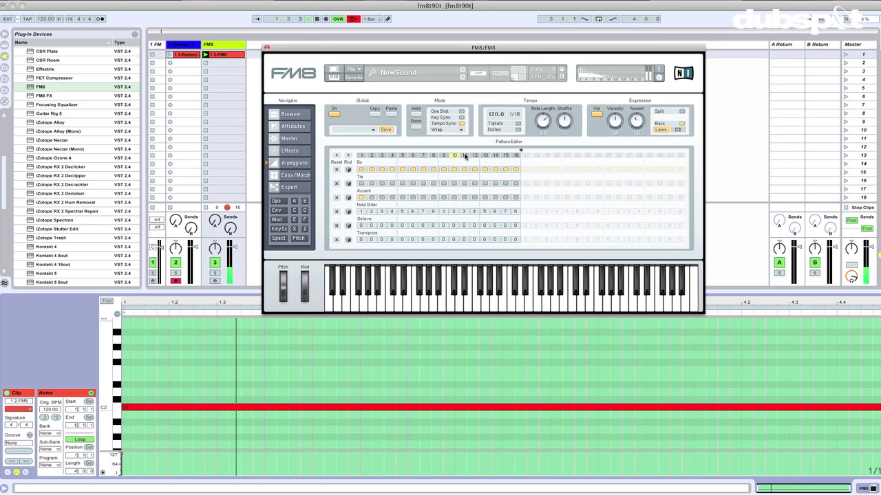
Set arpeggiator Note Length to 74 and move operator F's envelope end to 0.535.
drag(541, 125, 541, 134)
click(305, 219)
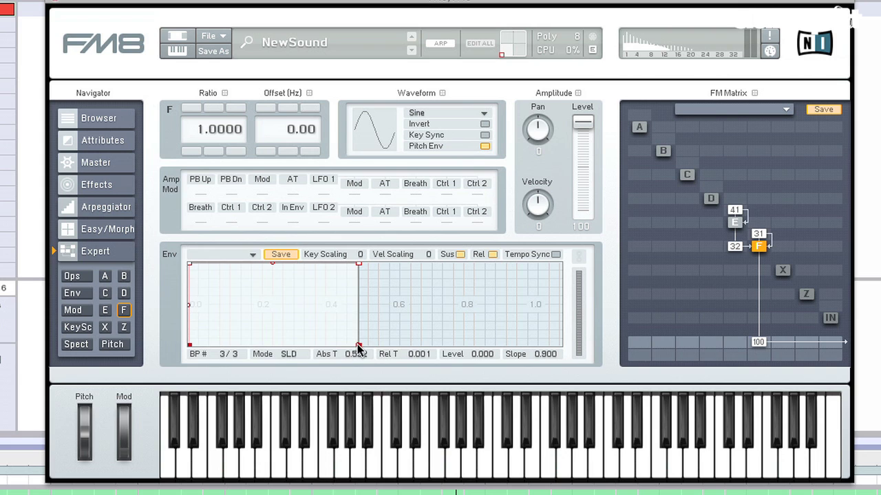
drag(364, 350, 369, 352)
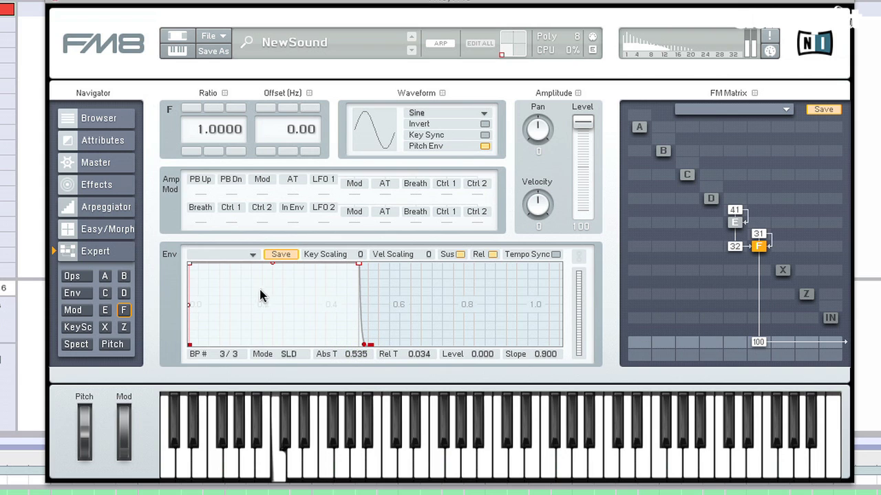
click(88, 278)
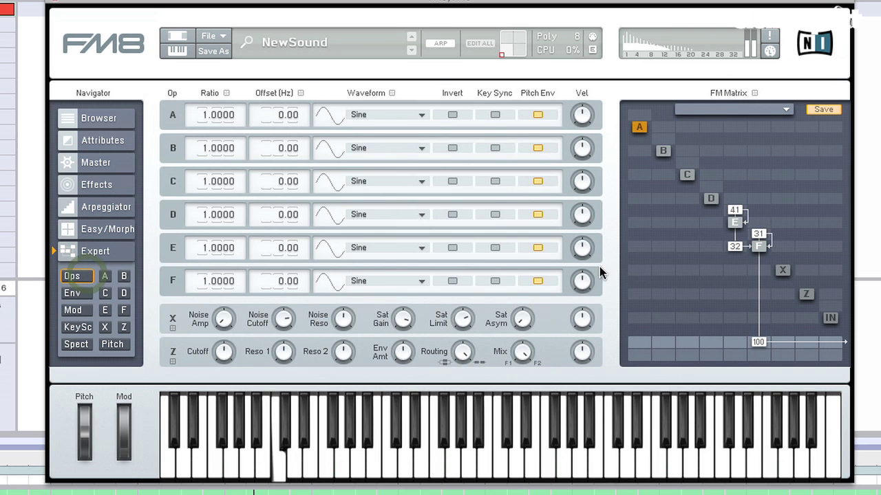
click(93, 209)
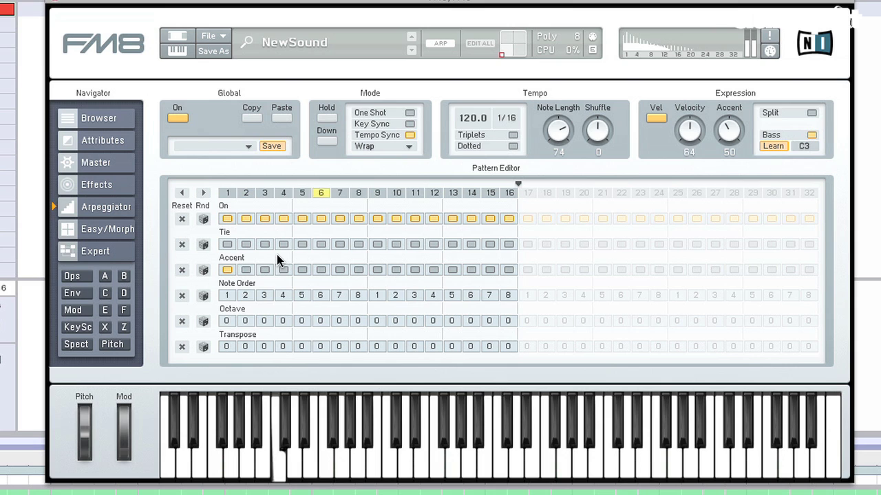
Set step octaves: steps 3, 10, 15 to +2, steps 8, 14 to +1, steps 6, 16 to -1.
click(265, 320)
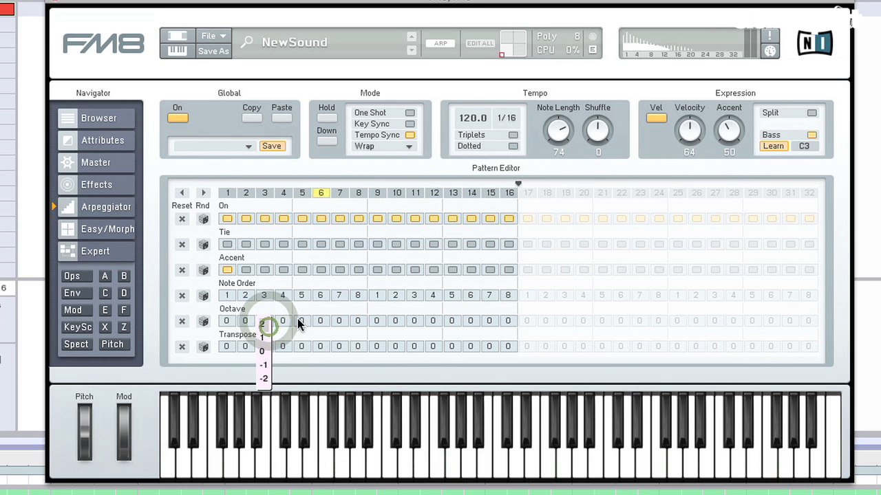
click(265, 323)
click(320, 320)
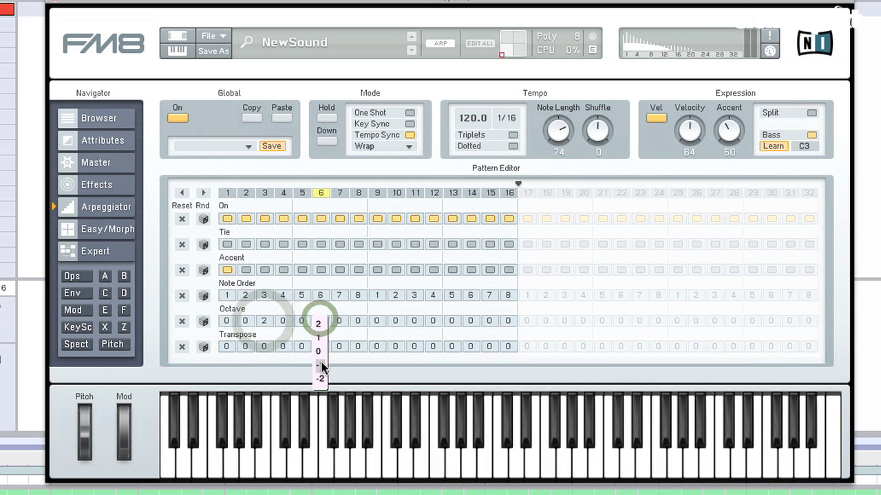
click(321, 364)
click(358, 321)
click(357, 338)
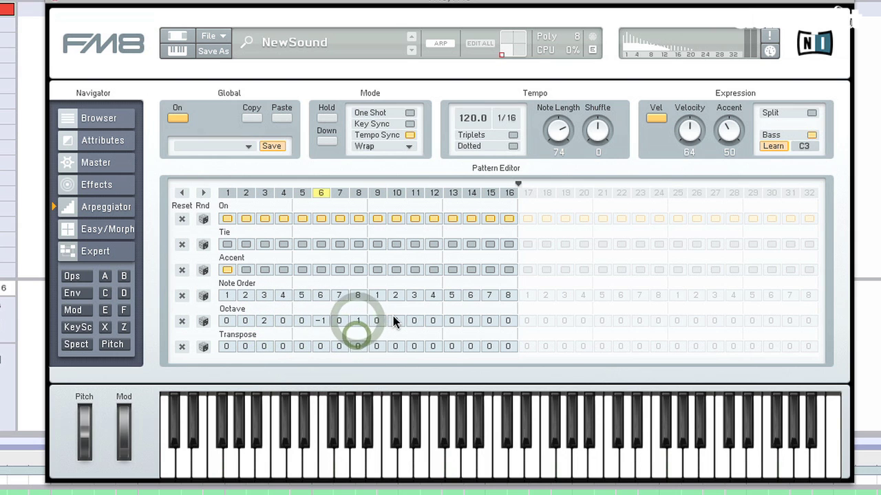
click(394, 321)
click(394, 321)
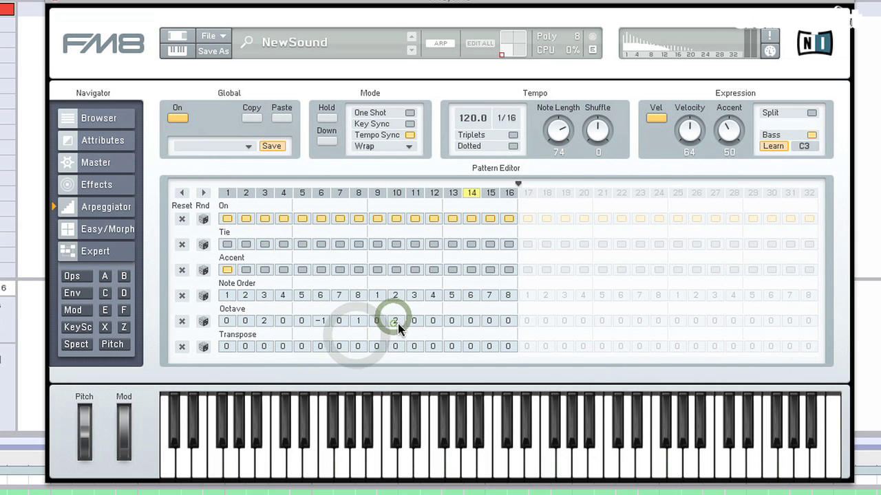
click(473, 321)
click(471, 337)
click(489, 321)
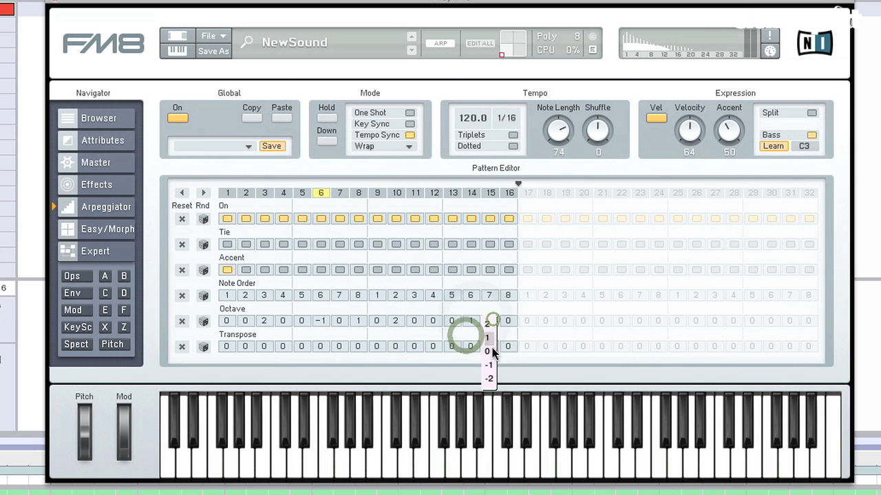
click(487, 324)
click(507, 321)
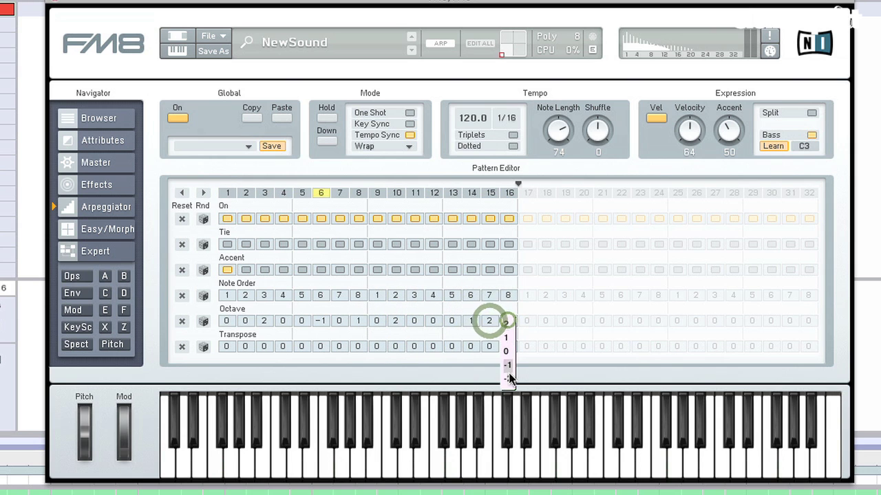
click(508, 366)
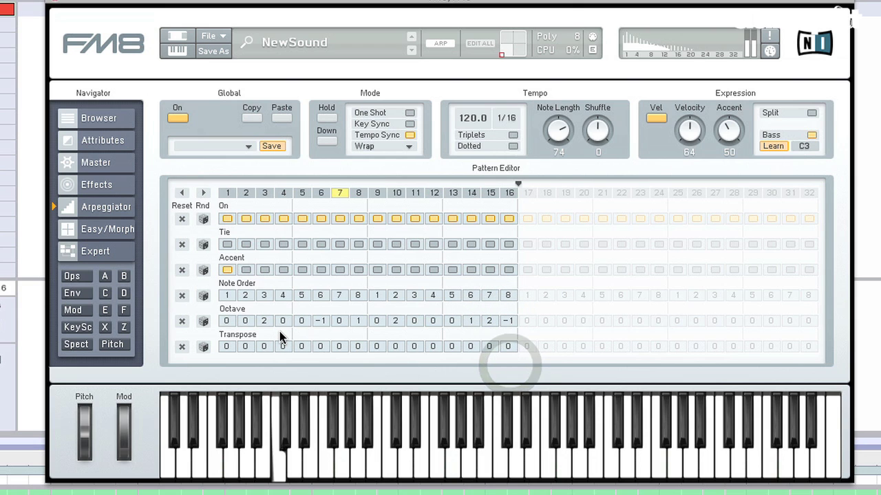
Drop step 11 to -1, raise step 13 to +2, and return step 15 to 0.
click(378, 319)
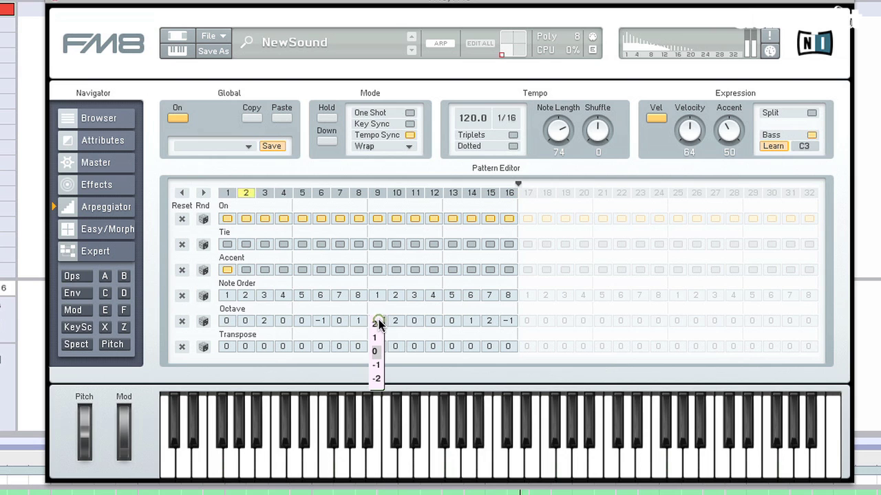
click(417, 319)
click(414, 365)
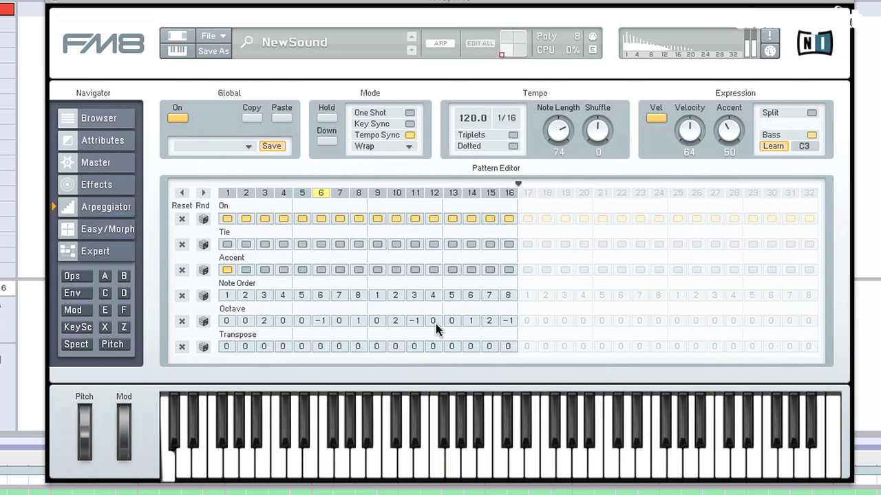
click(489, 320)
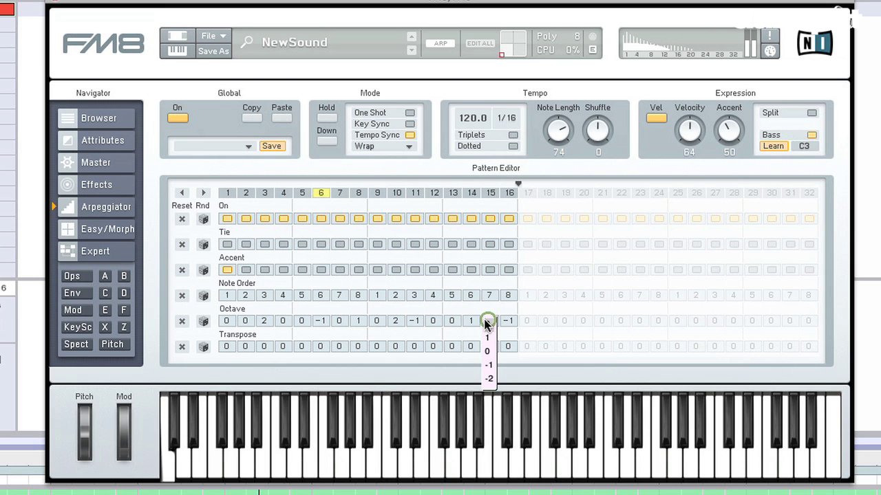
click(489, 348)
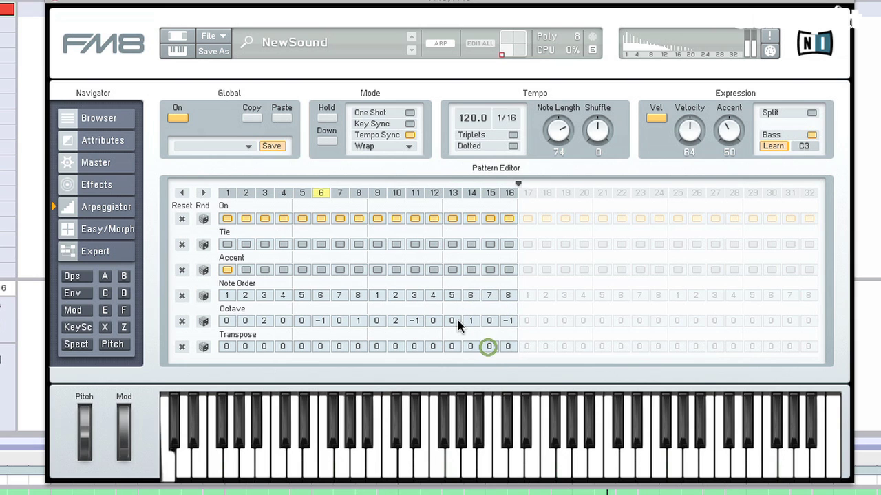
click(455, 320)
click(452, 323)
click(486, 318)
click(469, 337)
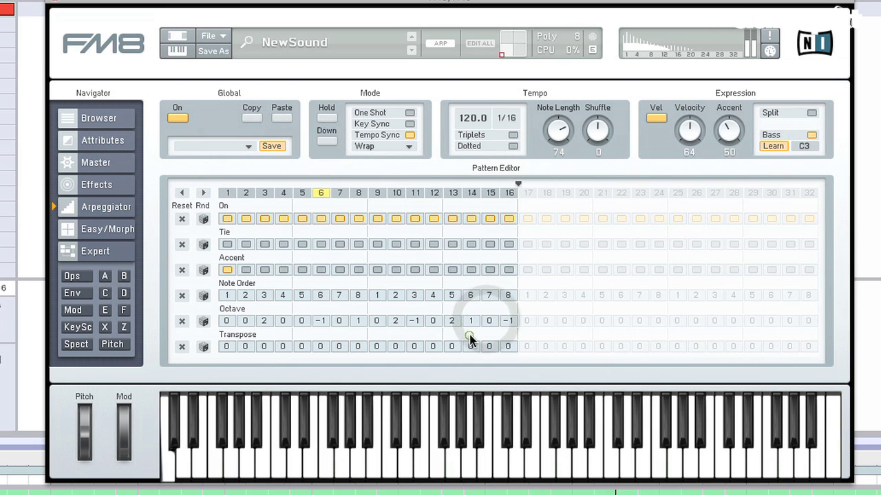
Transpose arpeggiator steps 1 and 10 up 3 semitones and step 12 up 5.
click(229, 348)
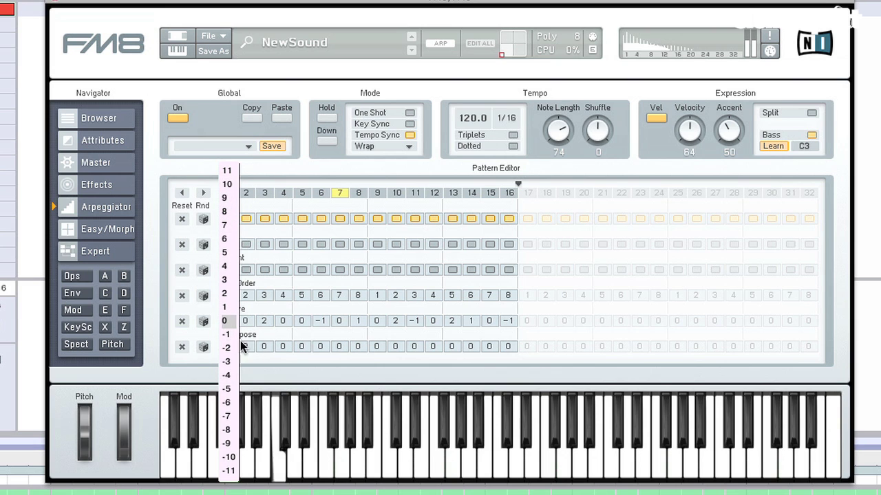
click(229, 280)
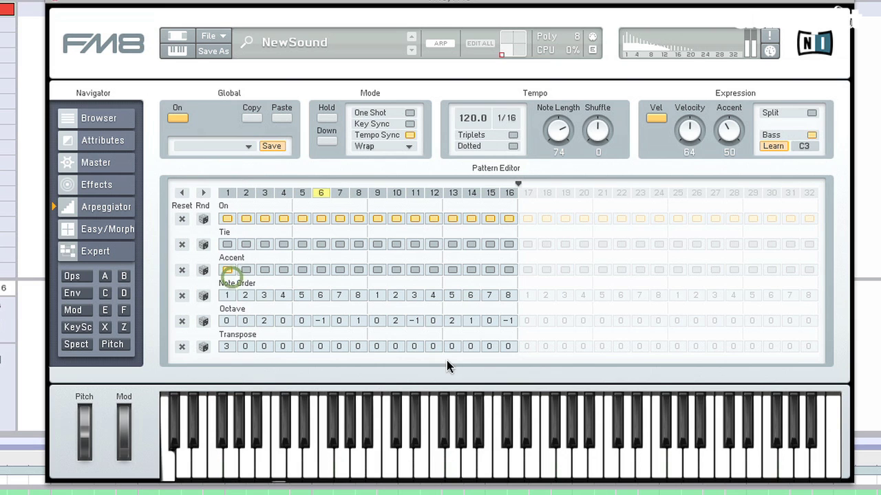
click(395, 348)
click(397, 279)
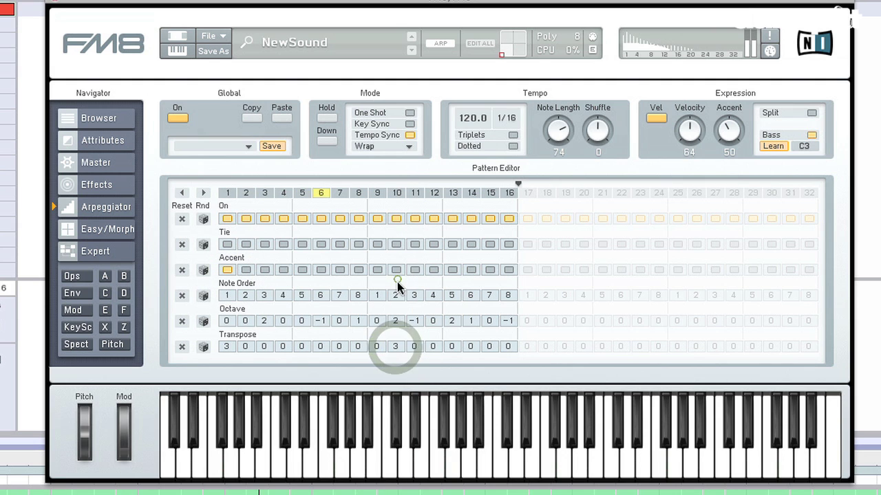
click(426, 347)
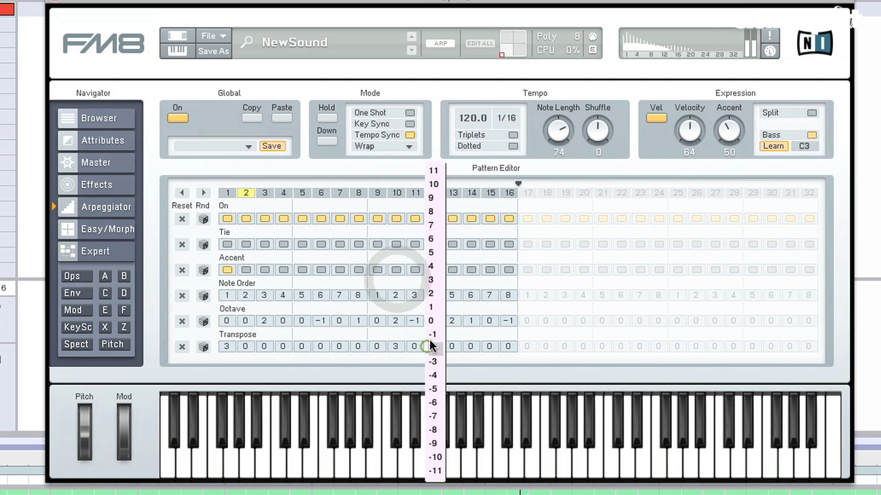
click(438, 260)
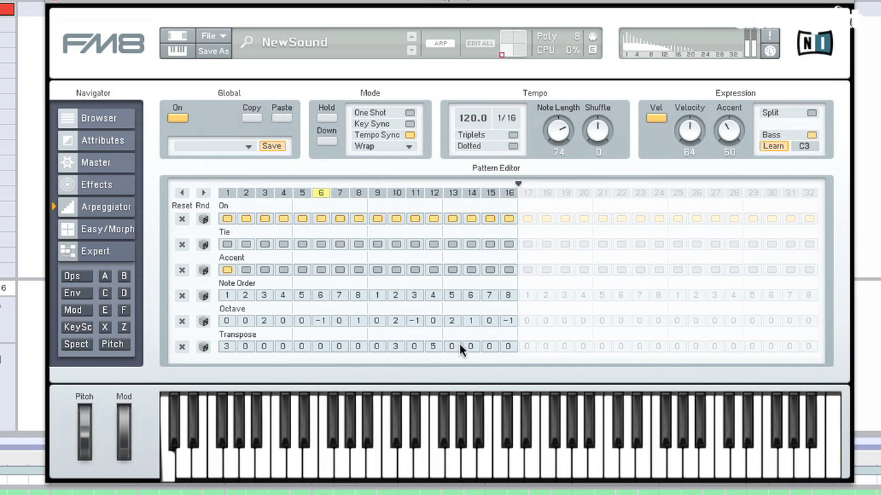
Set arpeggiator Transpose step 14 to -2 and step 16 to 1.
click(471, 346)
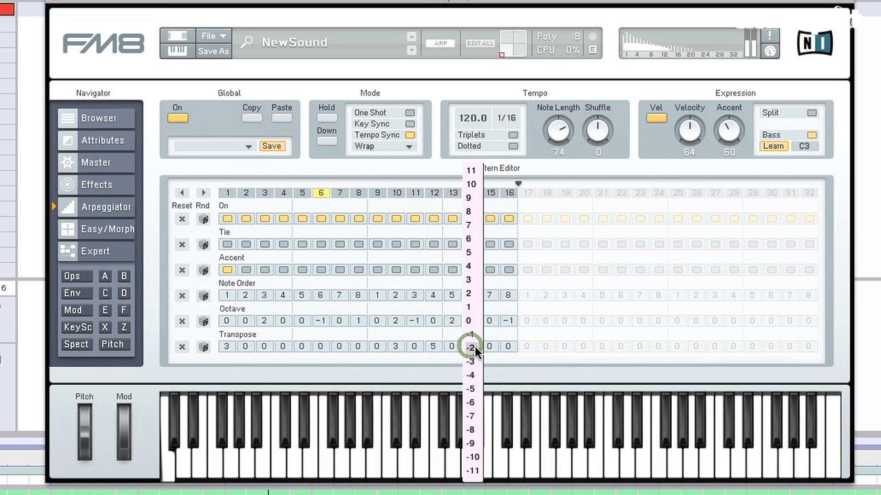
click(472, 349)
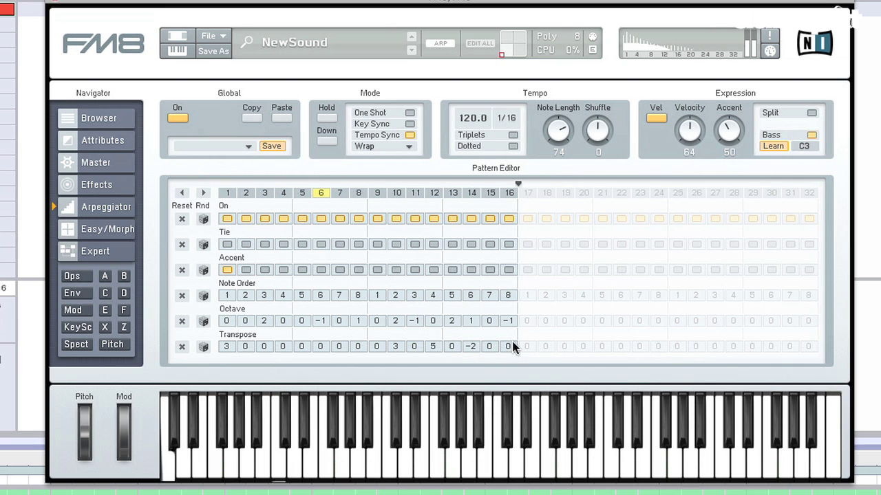
click(508, 346)
click(507, 349)
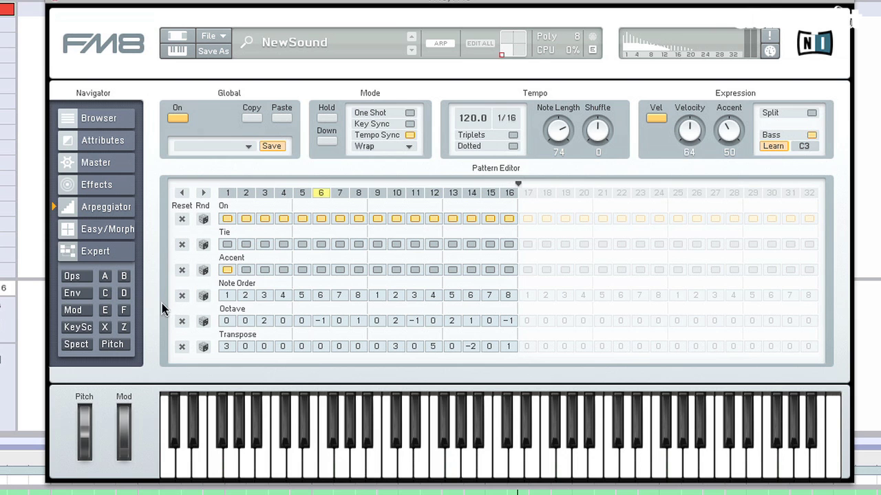
click(81, 277)
Shorten operator E's envelope attack to 0.073 and lower its feedback from 41 to 37.
click(735, 221)
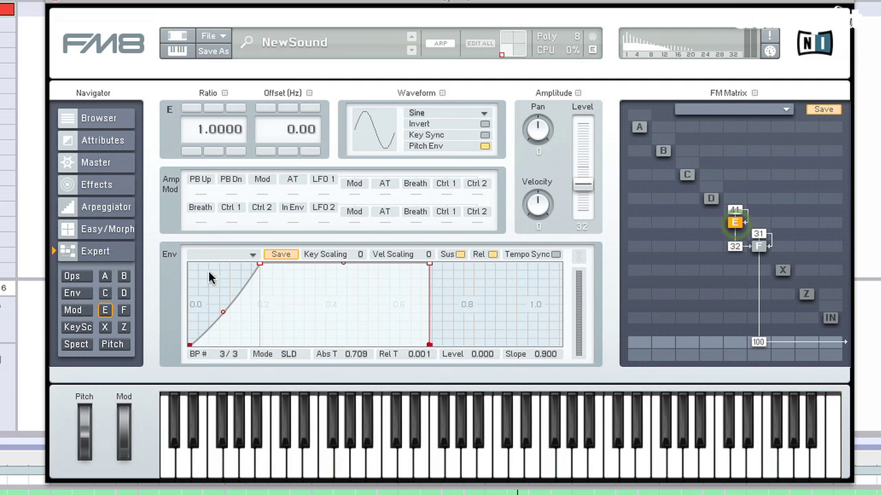
drag(260, 267, 256, 267)
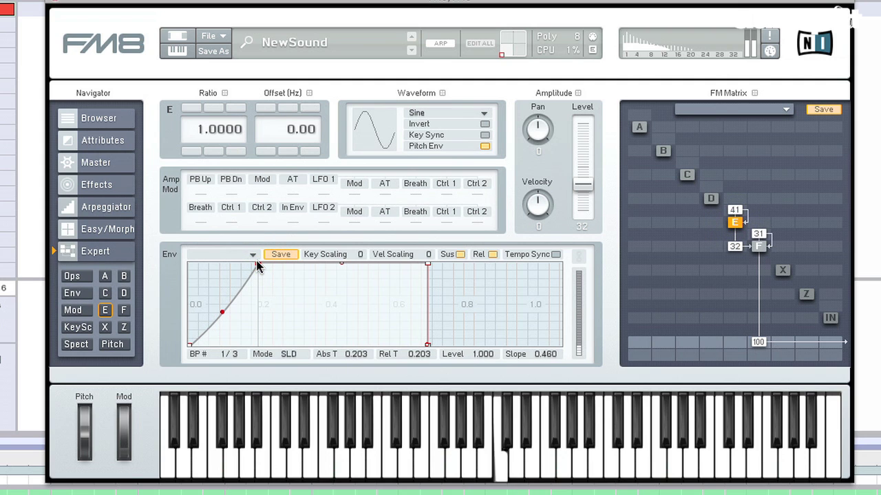
drag(257, 267, 211, 257)
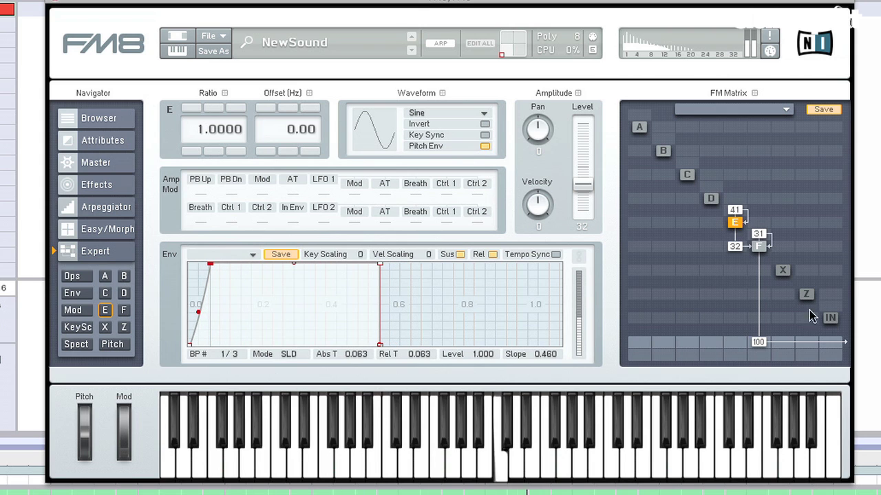
drag(742, 215, 734, 246)
drag(210, 264, 214, 266)
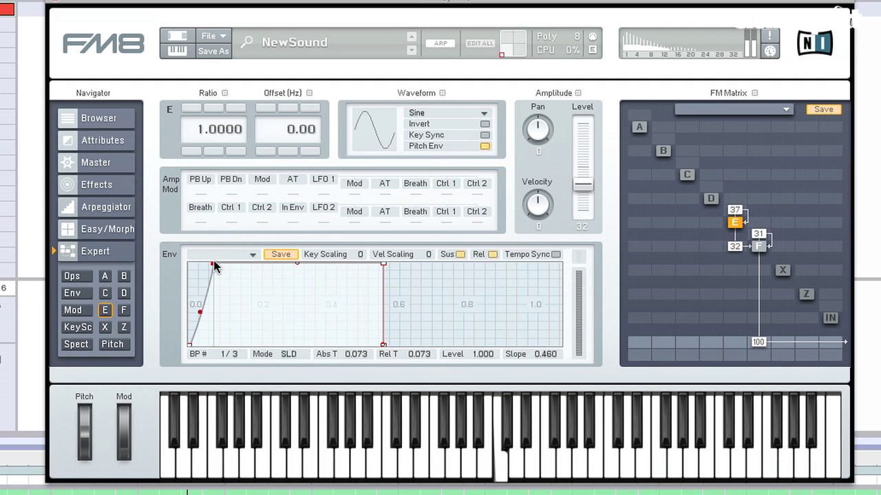
click(90, 212)
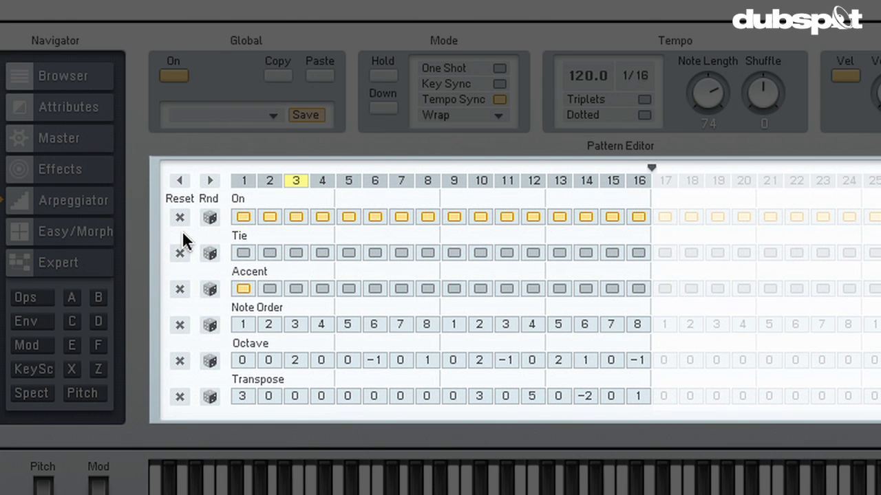
Tie arpeggiator steps 3, 5, 10, 12 and 15, untying the mistaken steps 13, 14 and 16.
click(296, 249)
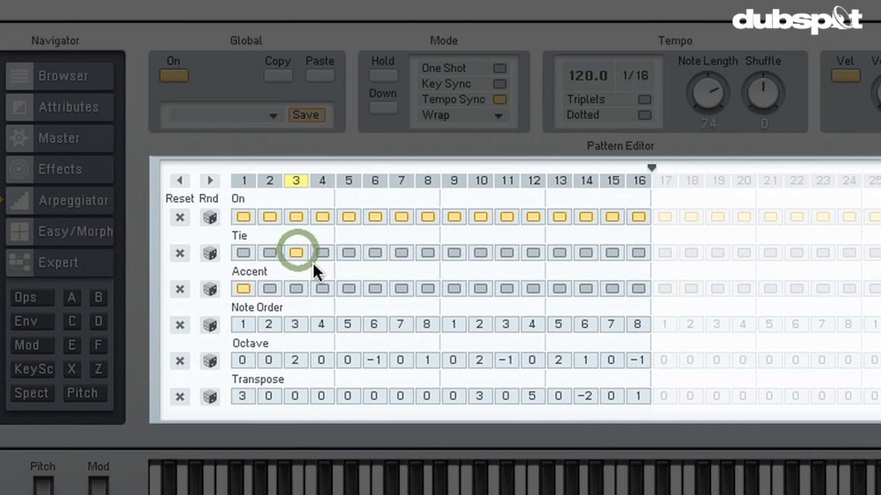
click(472, 252)
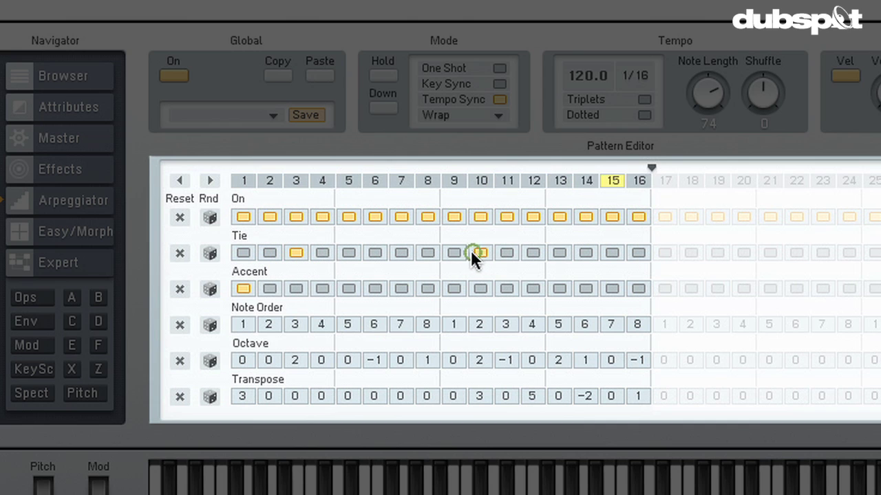
click(584, 253)
click(585, 252)
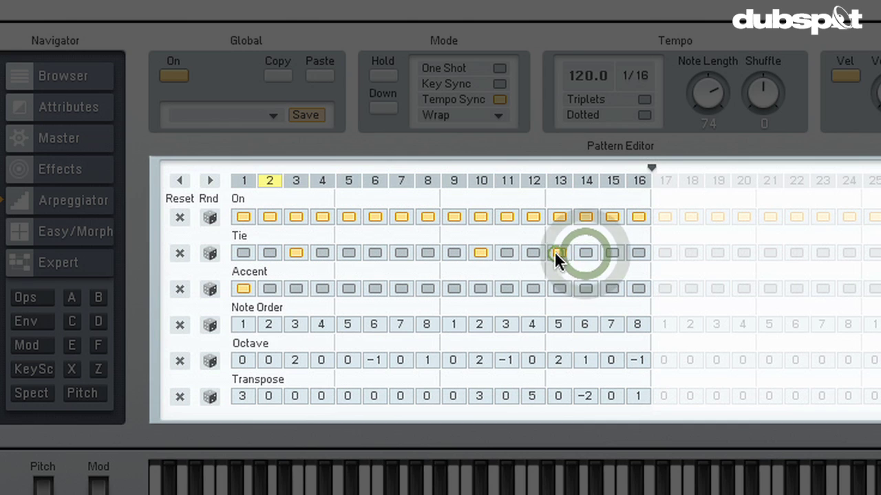
click(555, 253)
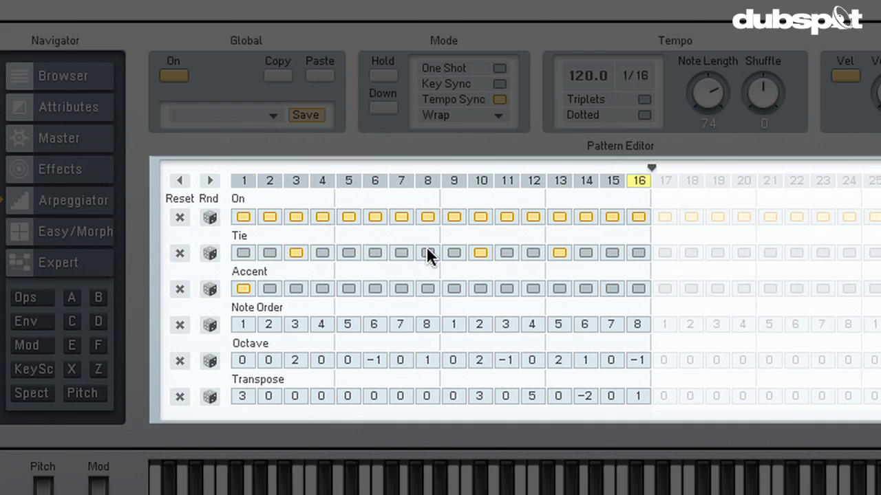
click(349, 252)
click(534, 253)
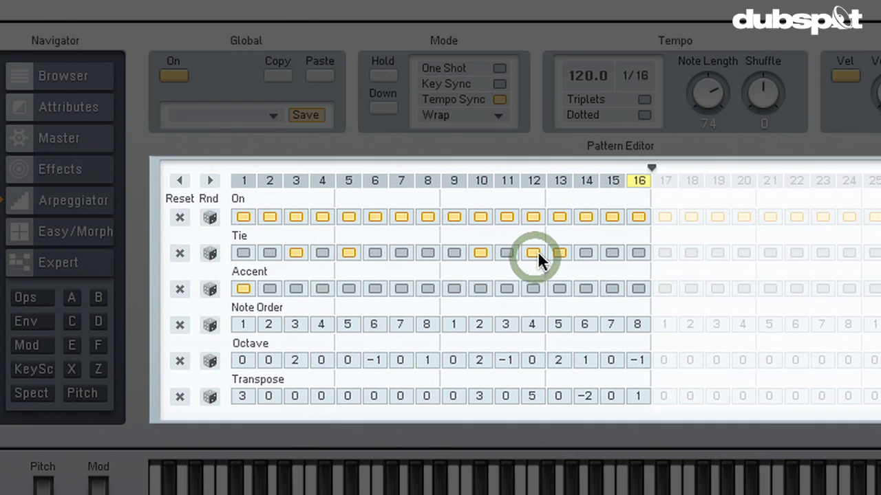
click(560, 252)
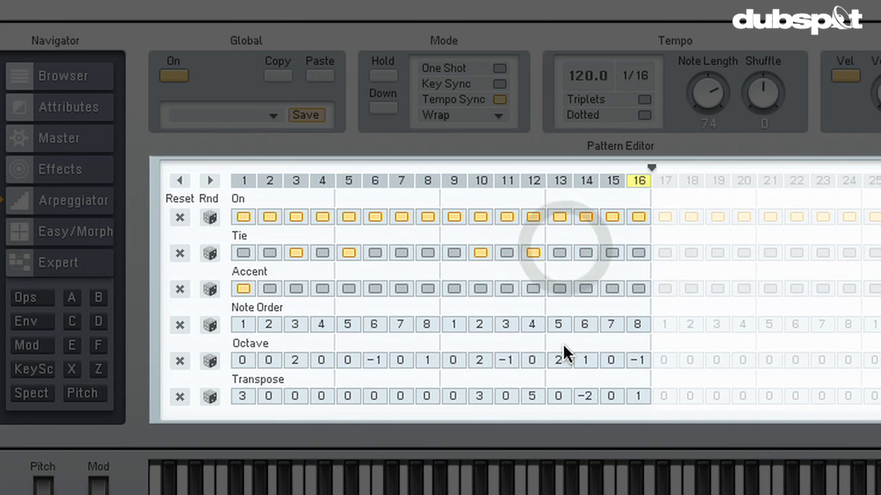
click(634, 253)
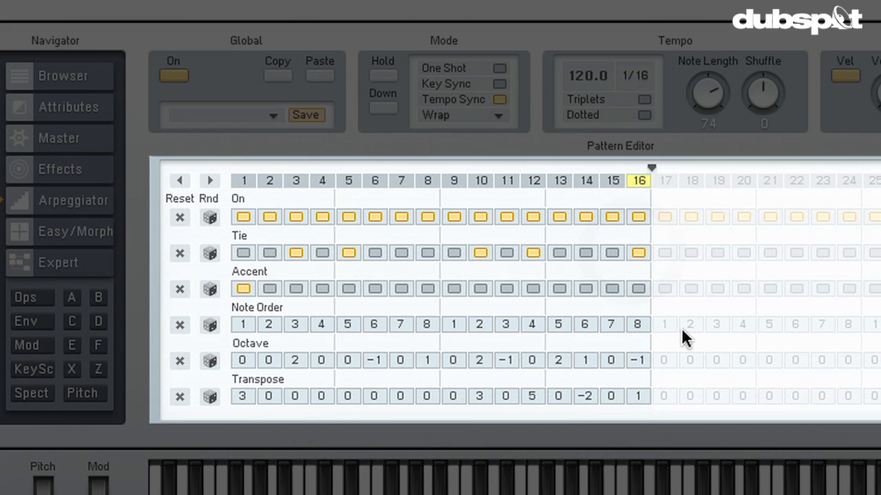
click(638, 252)
click(612, 253)
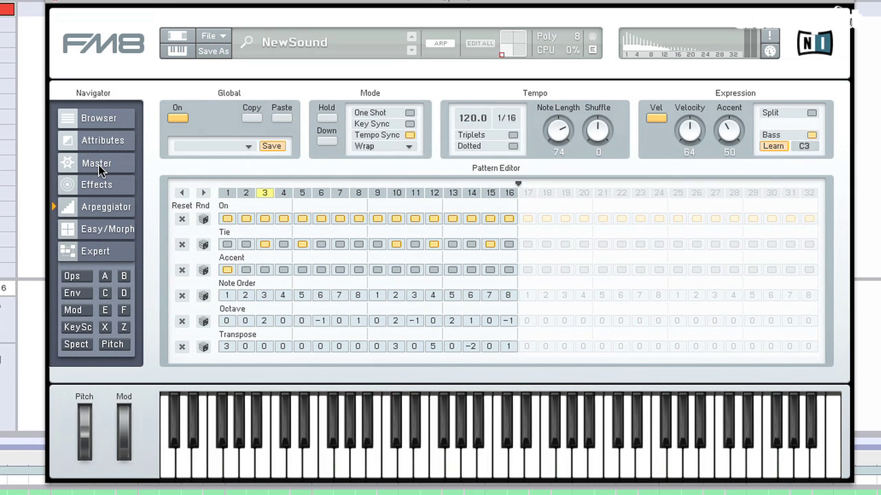
click(58, 138)
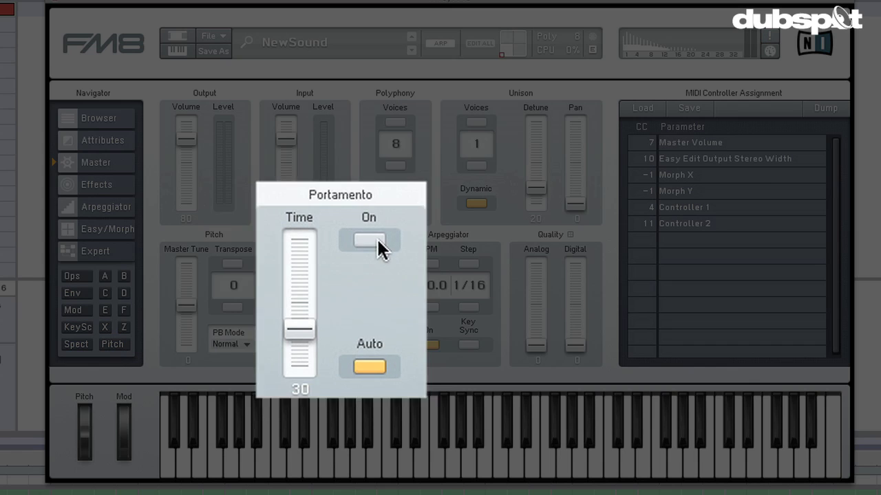
Switch portamento on and lower its glide time from 30 to 26.
click(351, 263)
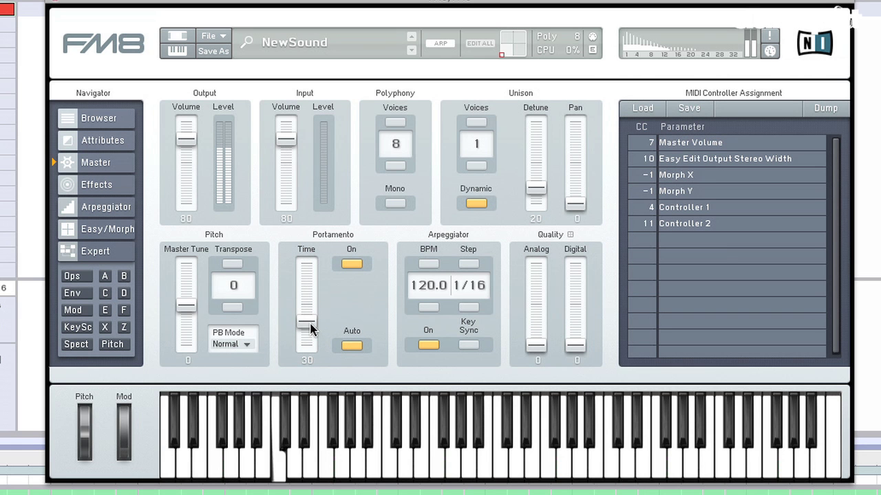
drag(308, 325, 309, 328)
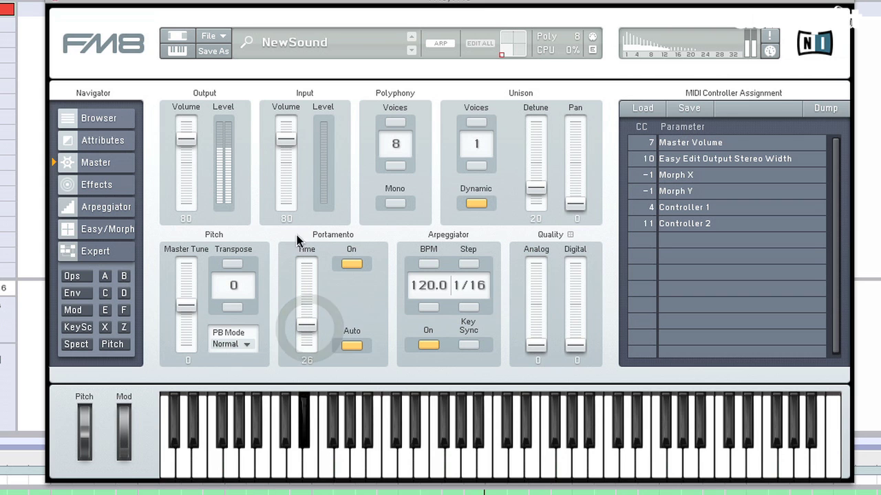
click(307, 321)
Move the arpeggiator ties from steps 3, 10 and 15 to steps 4, 8 and 14.
click(89, 210)
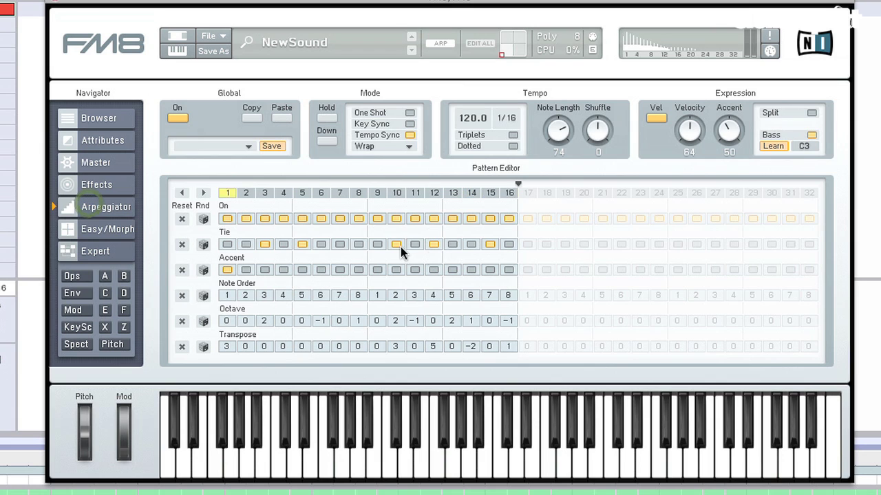
click(265, 243)
click(280, 242)
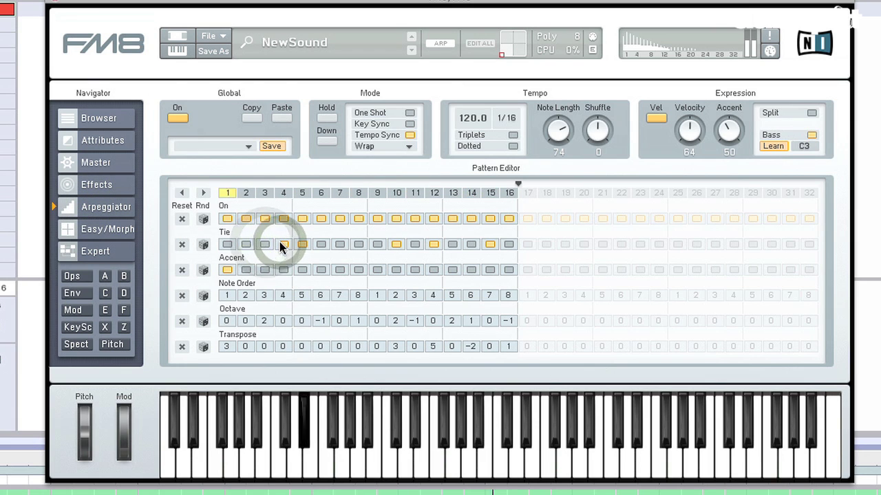
click(397, 244)
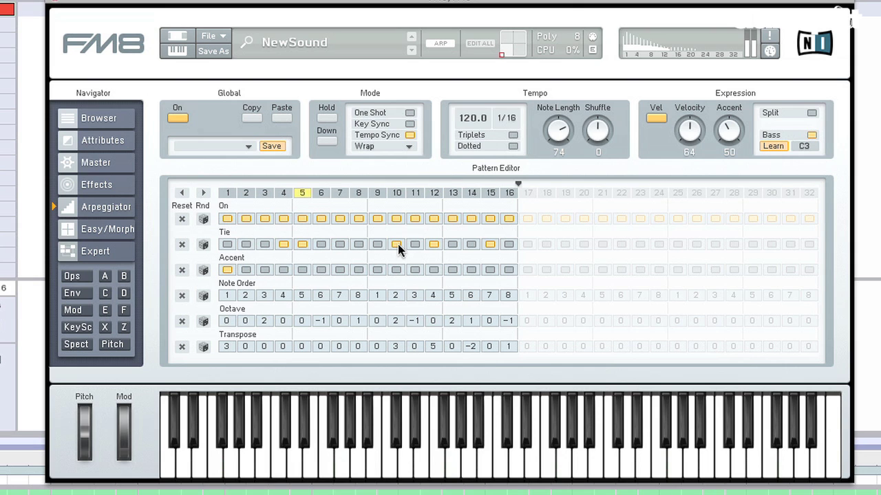
click(359, 244)
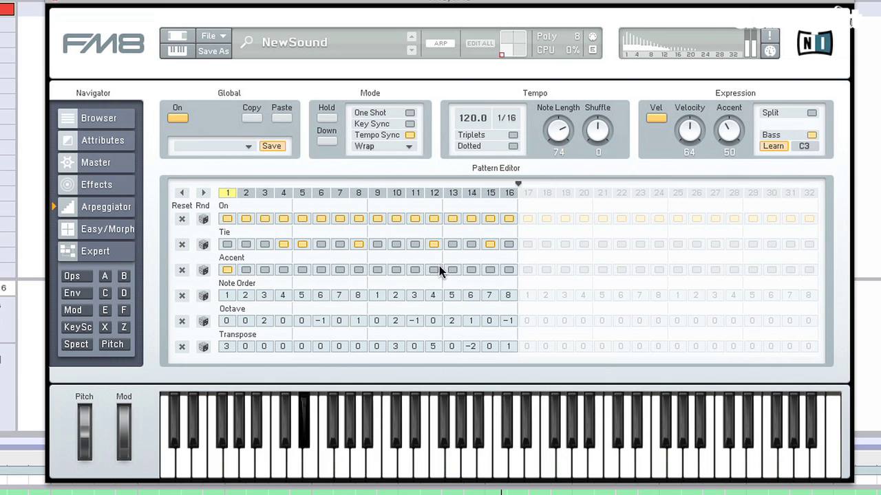
click(489, 244)
click(490, 244)
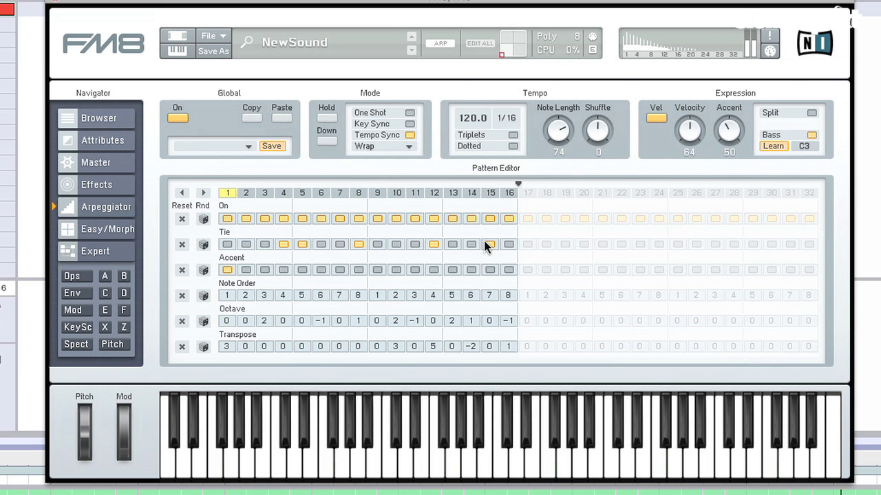
click(470, 244)
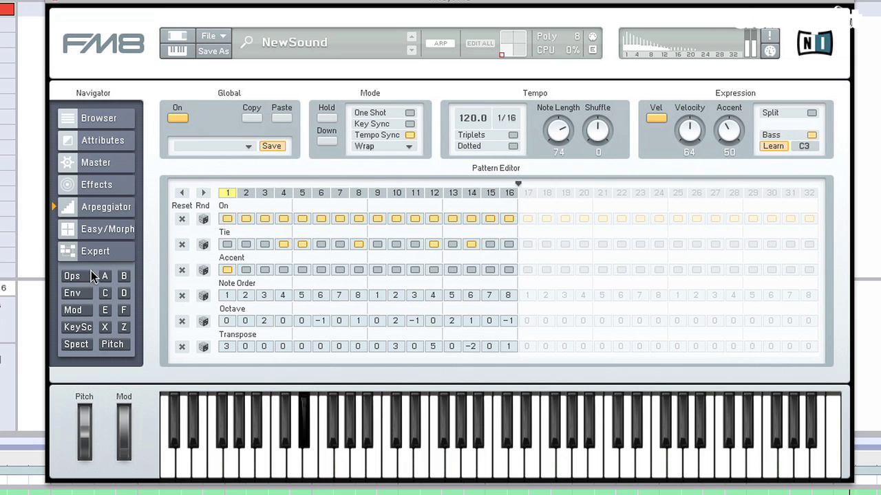
Adjust the Octave row so step 13 sits at 2 and step 15 at 0.
click(453, 321)
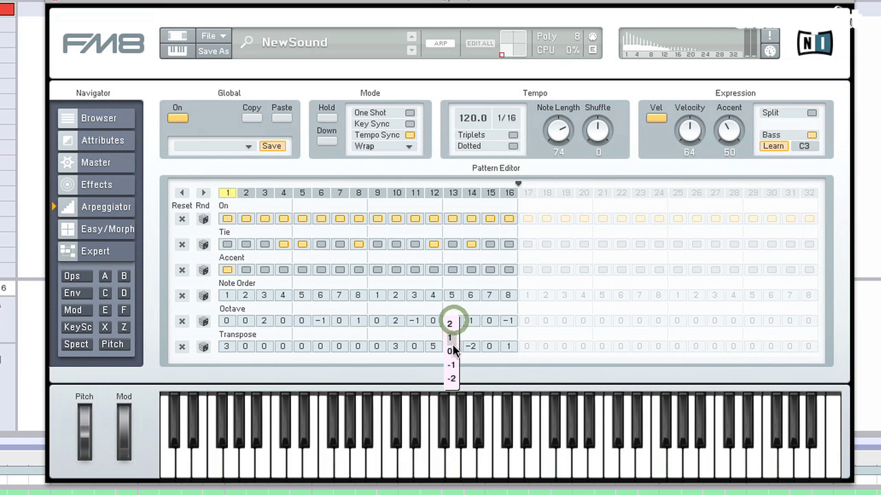
click(451, 351)
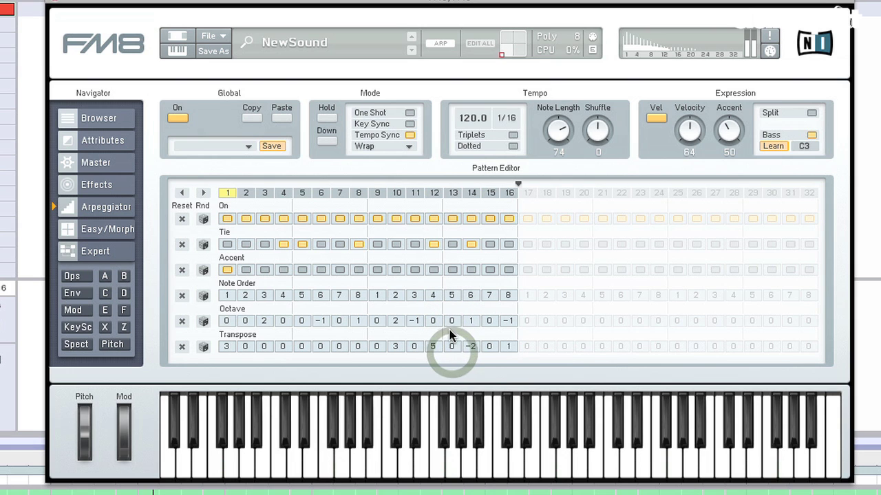
click(489, 322)
click(489, 322)
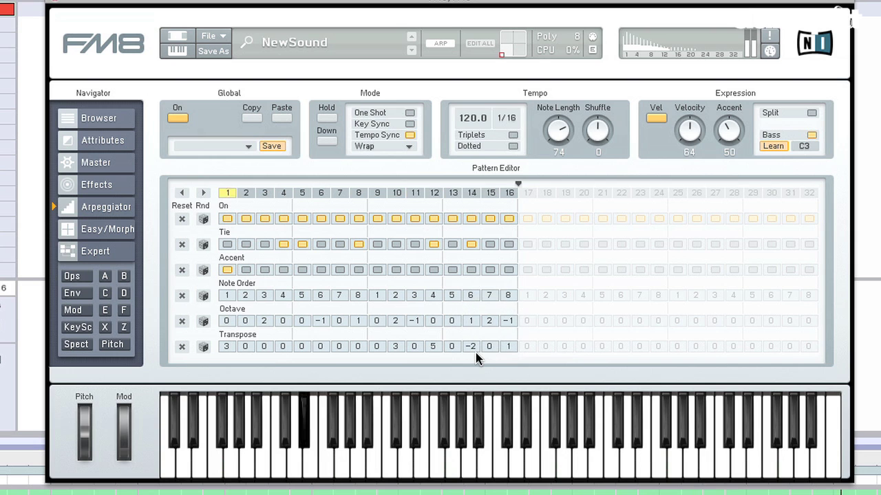
click(489, 323)
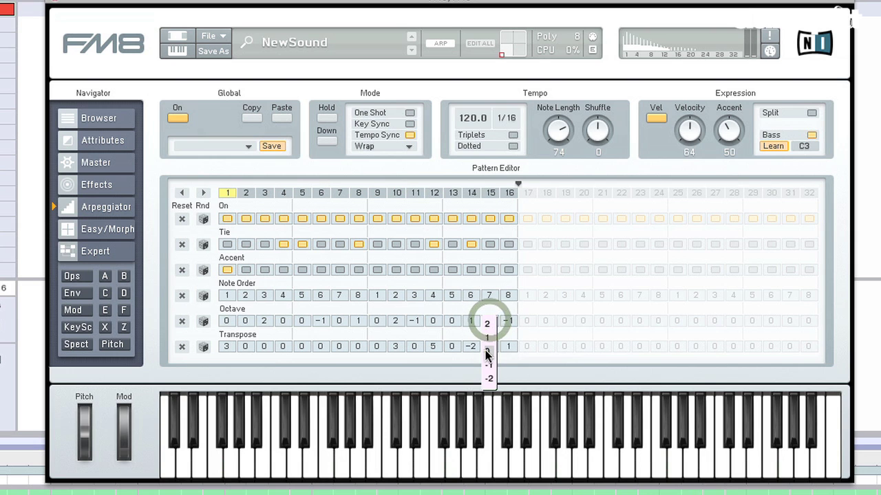
click(487, 351)
click(452, 322)
click(454, 323)
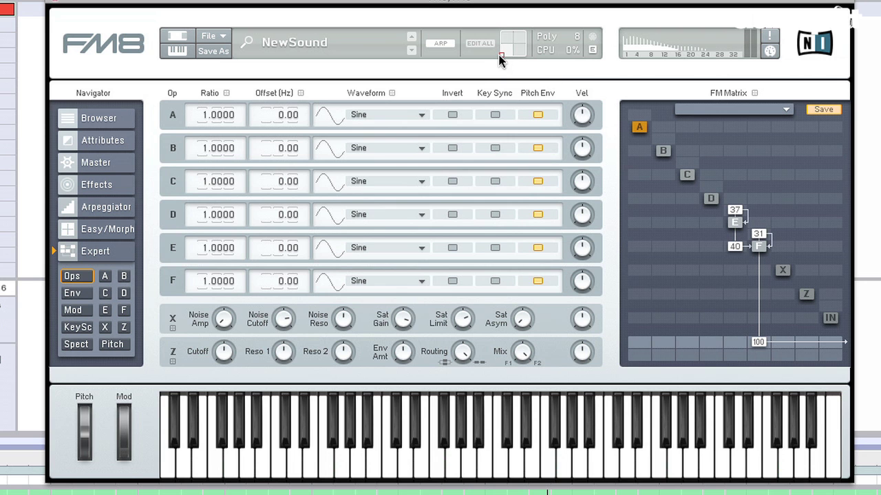
drag(500, 54, 520, 58)
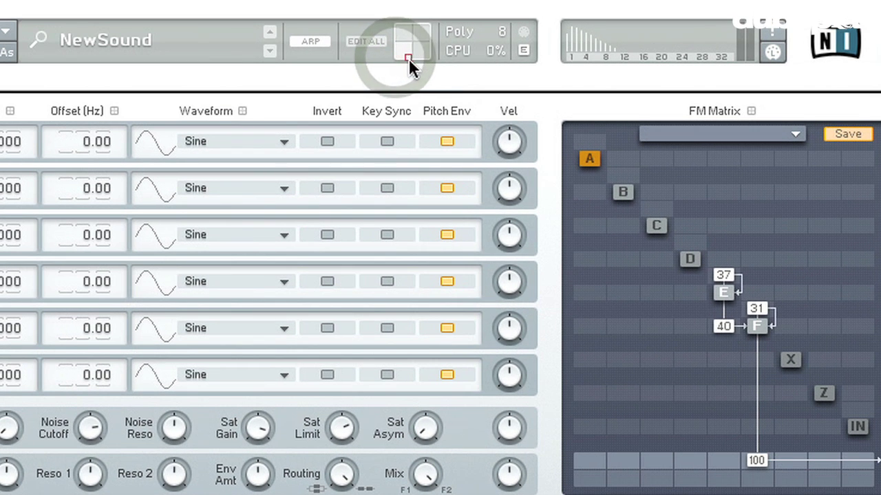
mouse_move(439, 64)
mouse_down()
mouse_move(454, 34)
mouse_move(443, 20)
mouse_move(378, 16)
mouse_move(368, 88)
mouse_up()
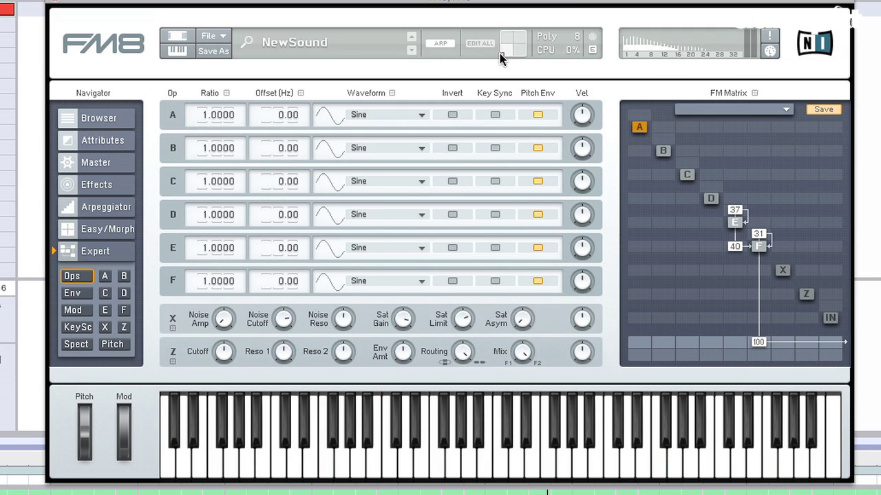
drag(502, 52, 525, 51)
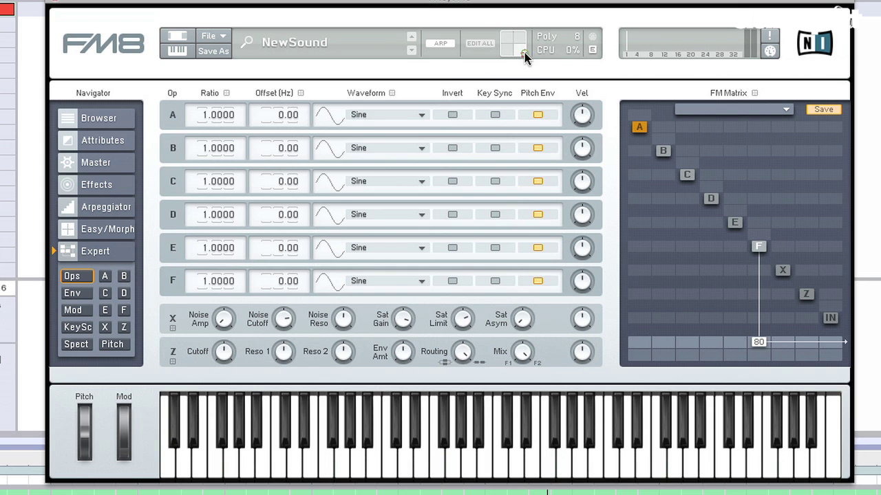
drag(524, 52, 424, 58)
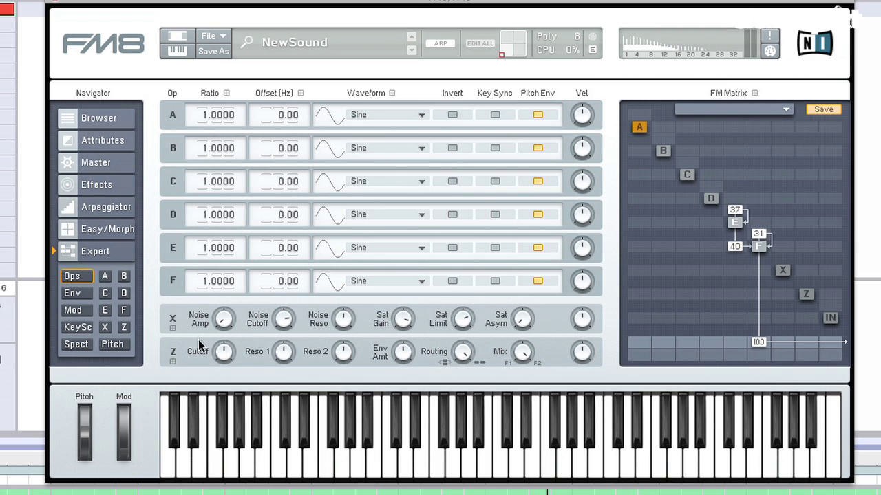
click(73, 293)
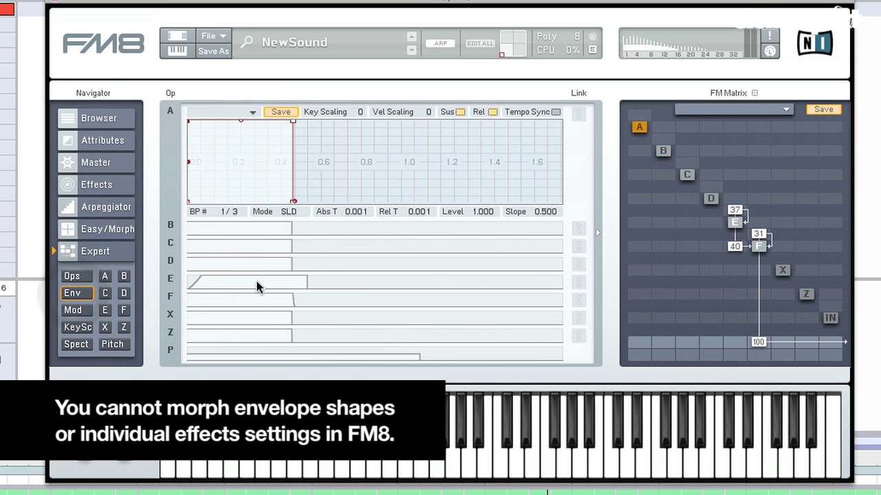
Try a rising Shelving EQ curve, then switch the EQ off and set effects Amount to 0.
click(106, 185)
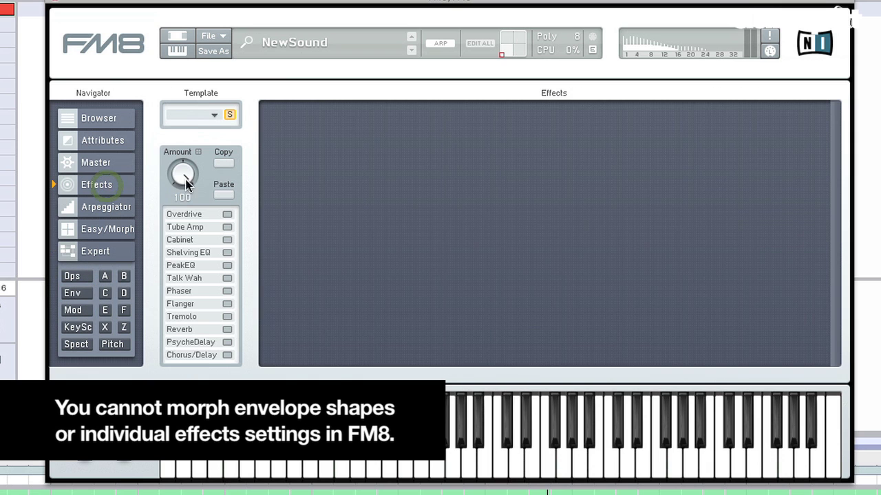
click(227, 253)
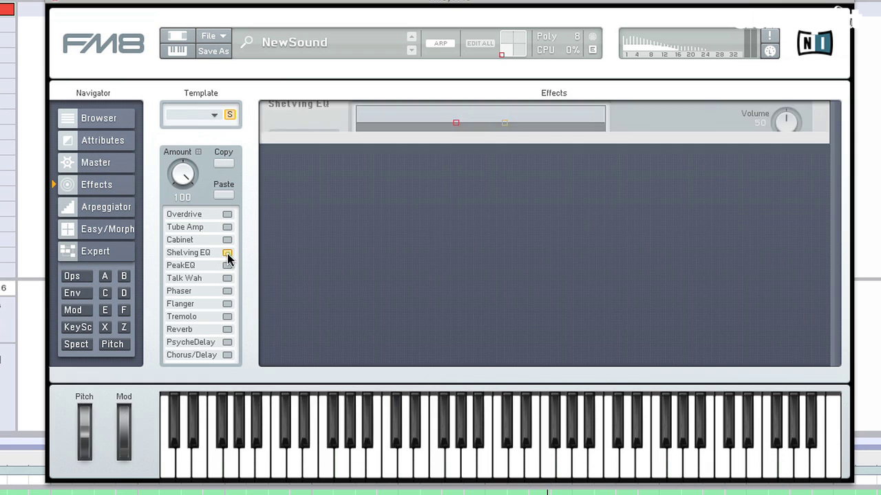
mouse_move(455, 136)
mouse_down()
mouse_move(458, 122)
mouse_move(455, 150)
mouse_up()
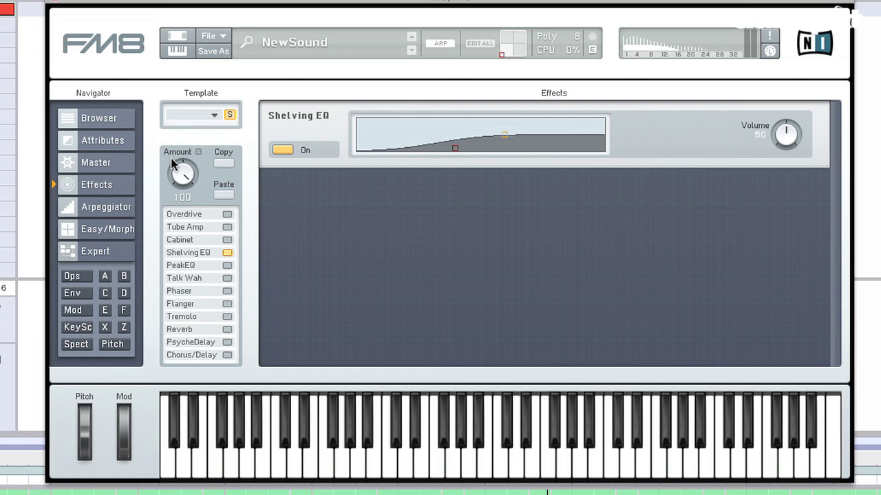
click(282, 150)
click(102, 186)
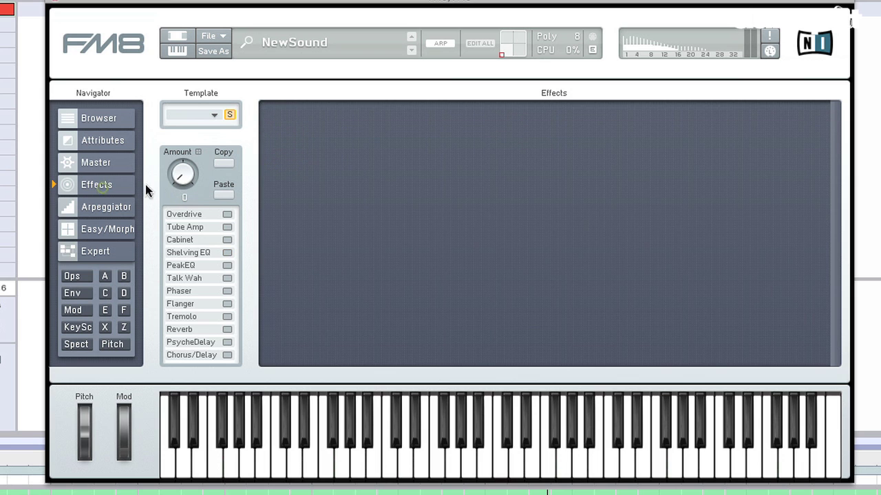
Move the morph point around the grid, then store the current sound into all four corners.
click(111, 232)
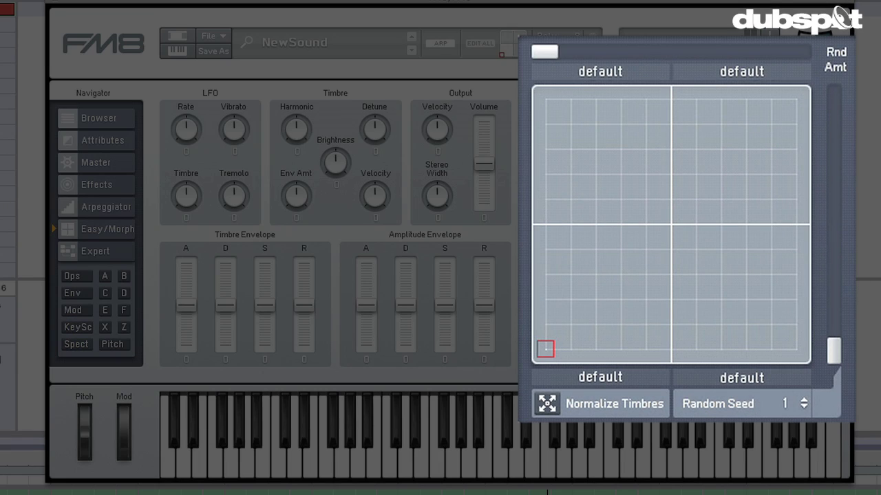
drag(543, 344, 678, 281)
click(639, 305)
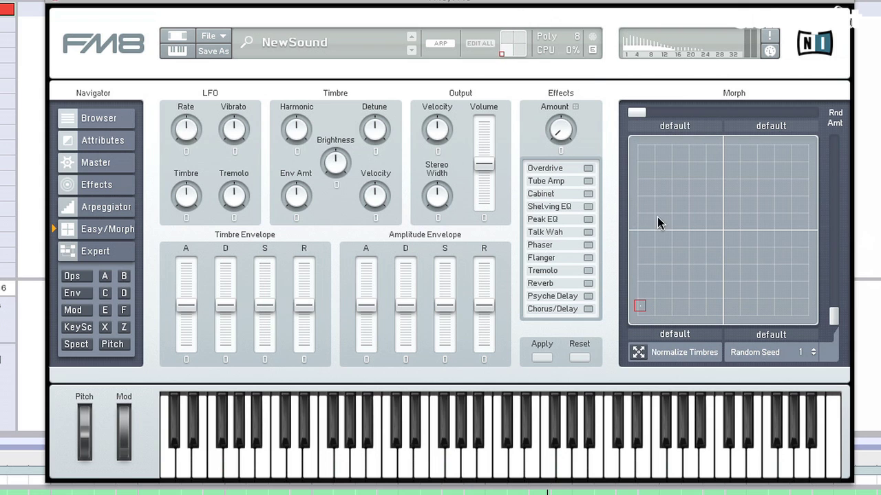
drag(639, 306, 470, 354)
click(637, 318)
click(638, 351)
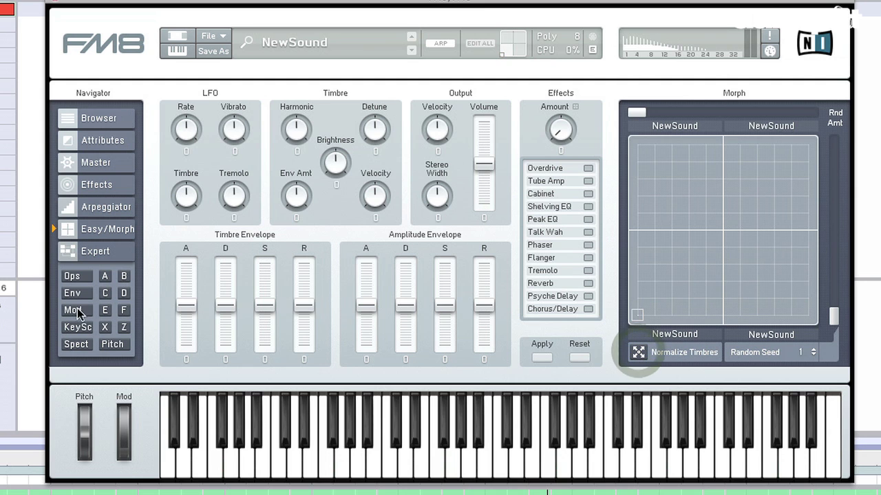
click(71, 276)
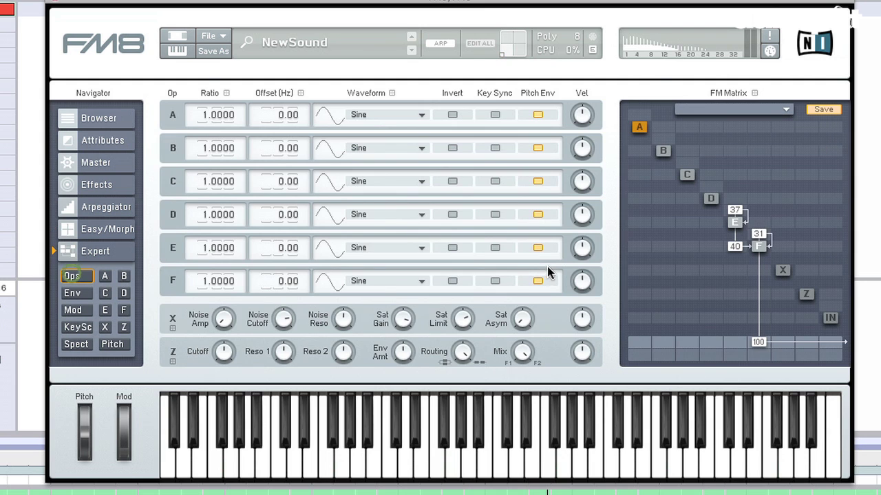
Morph to the bottom-right corner and set E feedback 37, F feedback 31, E-to-F 40.
click(500, 53)
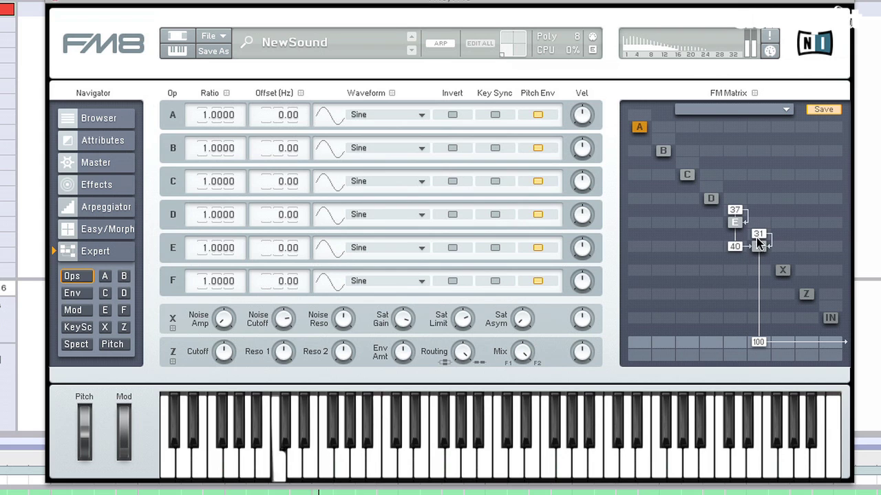
drag(758, 244, 732, 203)
mouse_move(734, 246)
mouse_down()
mouse_move(735, 270)
mouse_move(734, 251)
mouse_up()
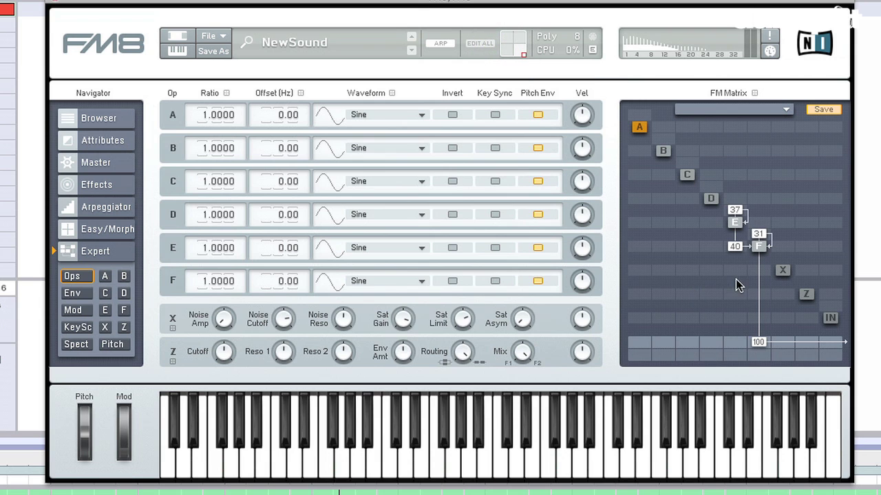
Give operator E a sawtooth waveform and raise its matrix modulation amounts.
drag(767, 248, 757, 262)
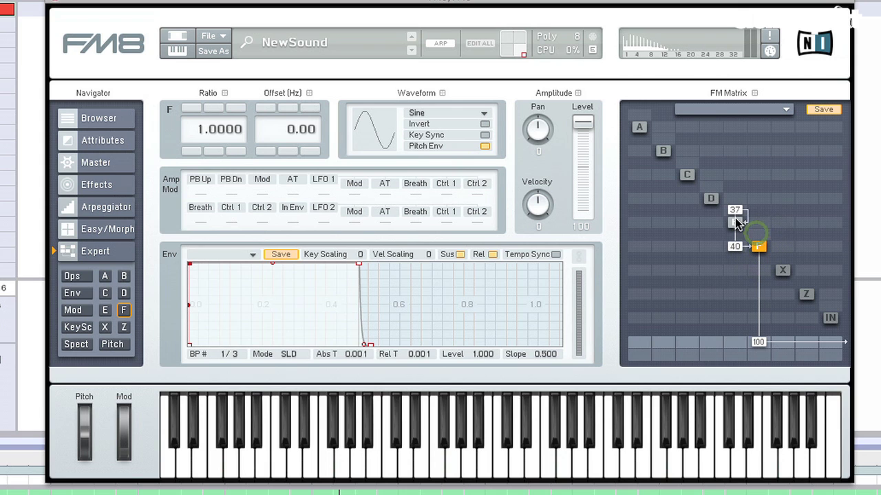
click(735, 222)
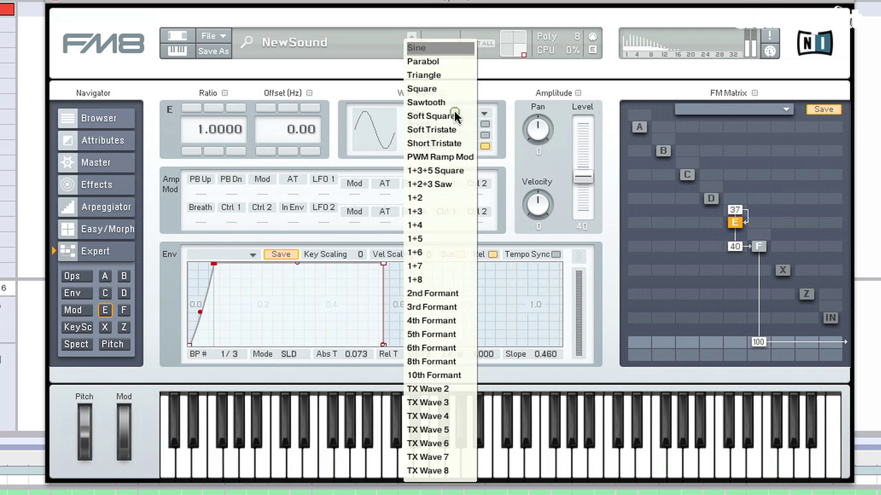
click(450, 102)
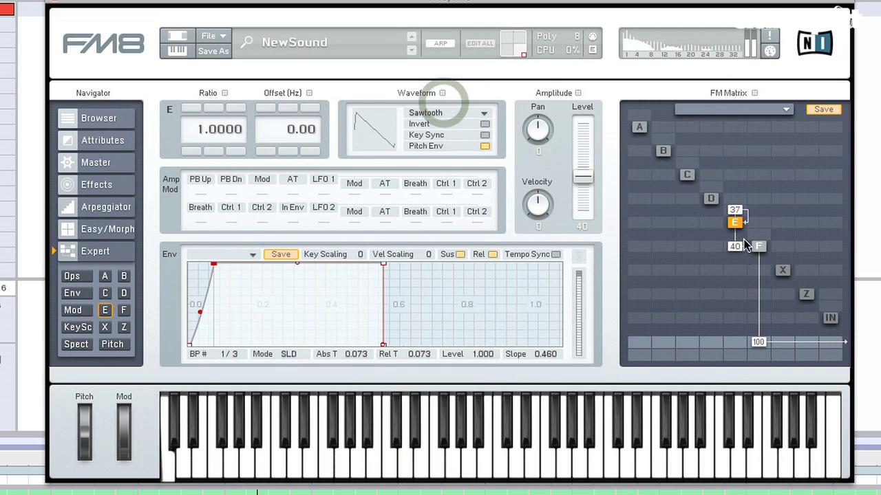
scroll(737, 251, up, 3)
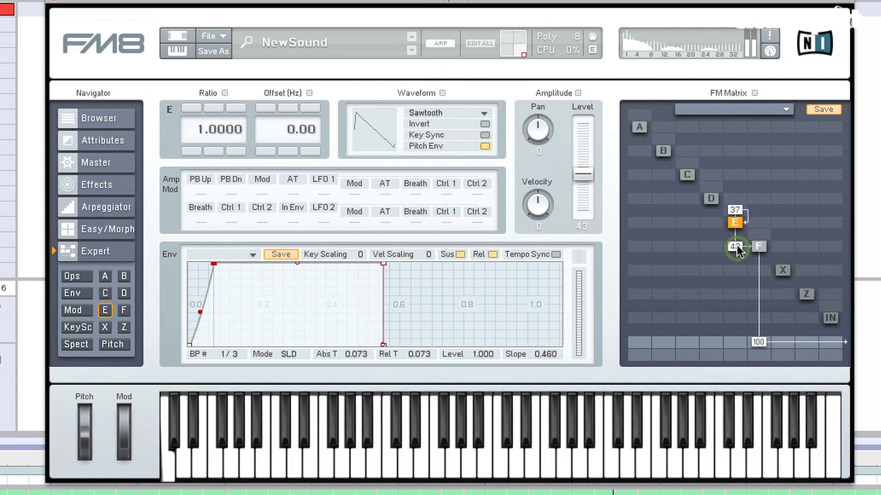
scroll(734, 211, up, 4)
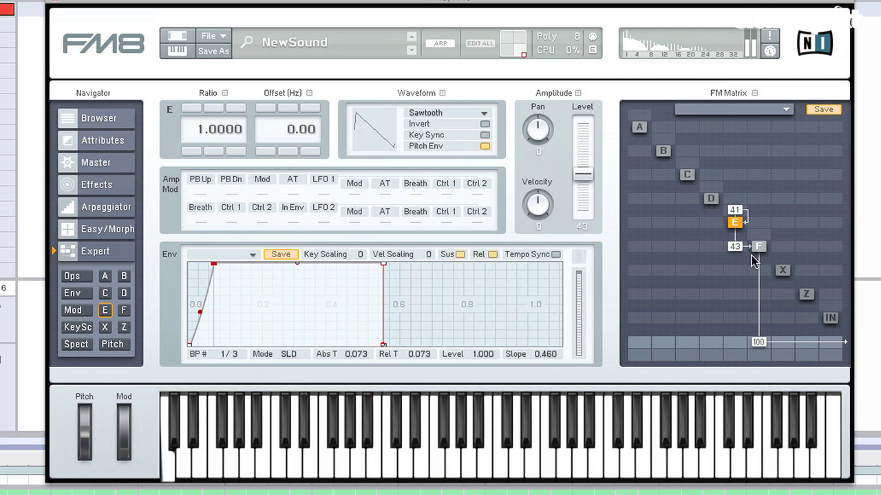
Change operator F's feedback and set the E-to-F modulation amount to 40.
click(758, 247)
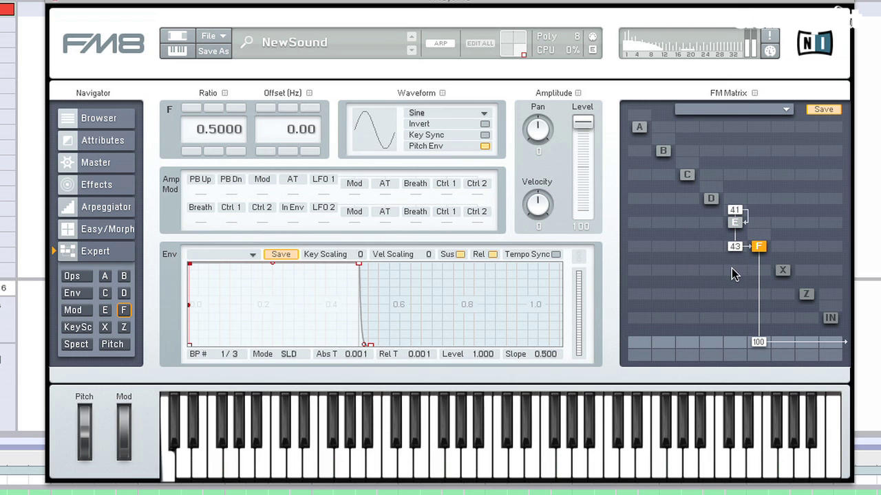
click(734, 270)
mouse_move(760, 238)
mouse_down()
mouse_move(768, 213)
mouse_move(757, 249)
mouse_up()
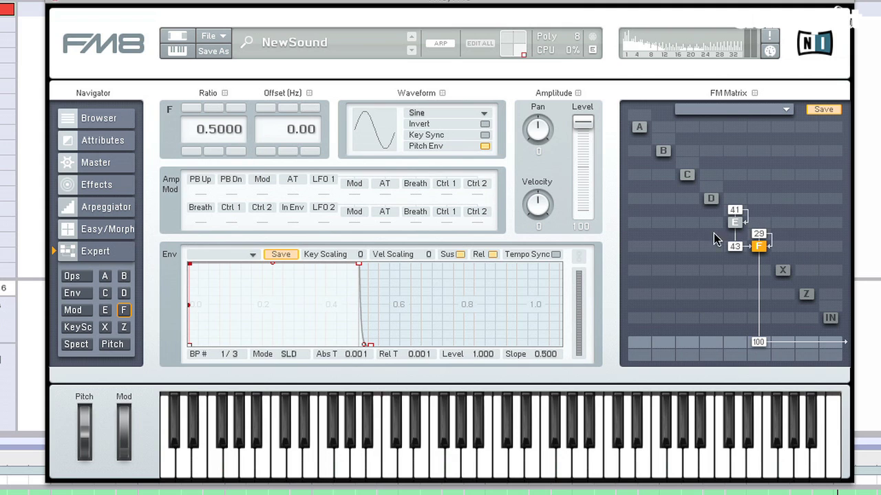
click(522, 55)
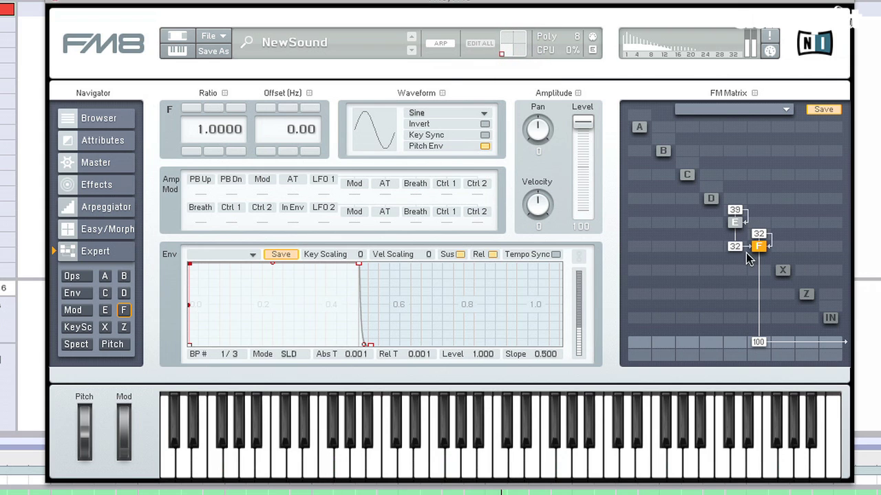
drag(741, 249, 741, 244)
Shorten operator E's attack to 0.053, then compare the bottom-right and top-right morph corners.
click(734, 222)
mouse_move(215, 262)
mouse_down()
mouse_move(229, 260)
mouse_move(205, 260)
mouse_up()
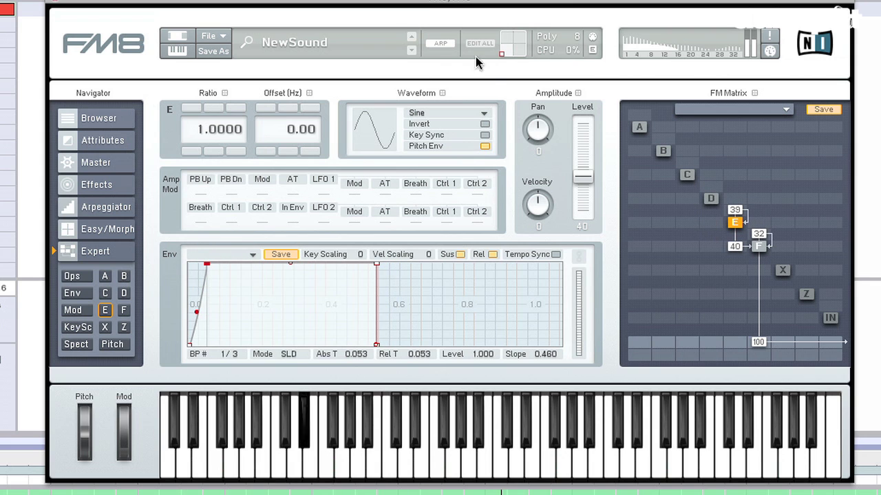
drag(502, 53, 607, 75)
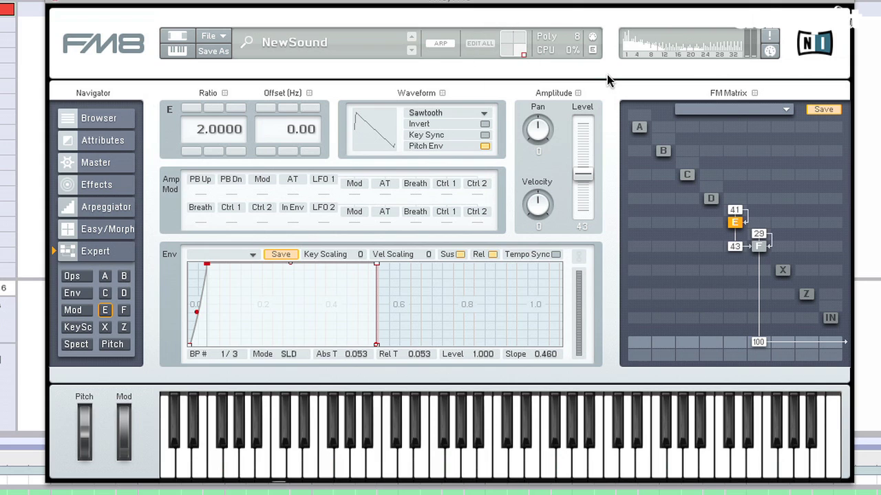
drag(523, 54, 523, 32)
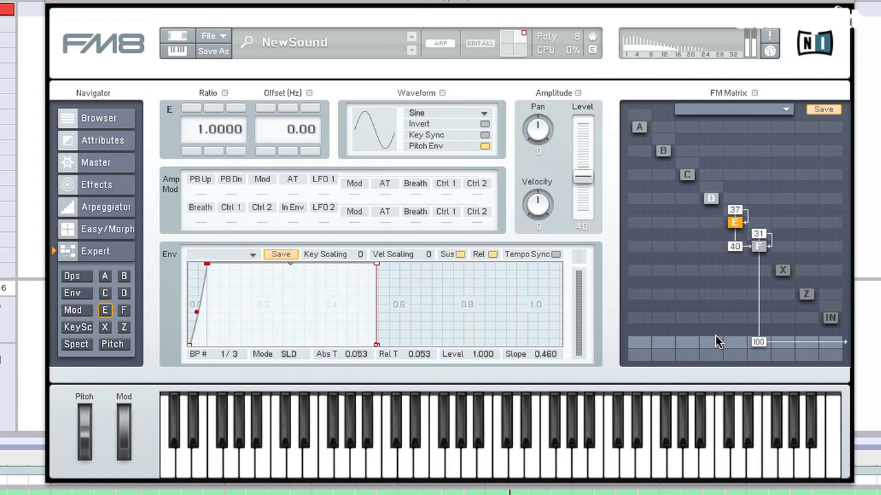
Route operator D to the output and enter a ratio of .5 for it.
drag(713, 344, 712, 240)
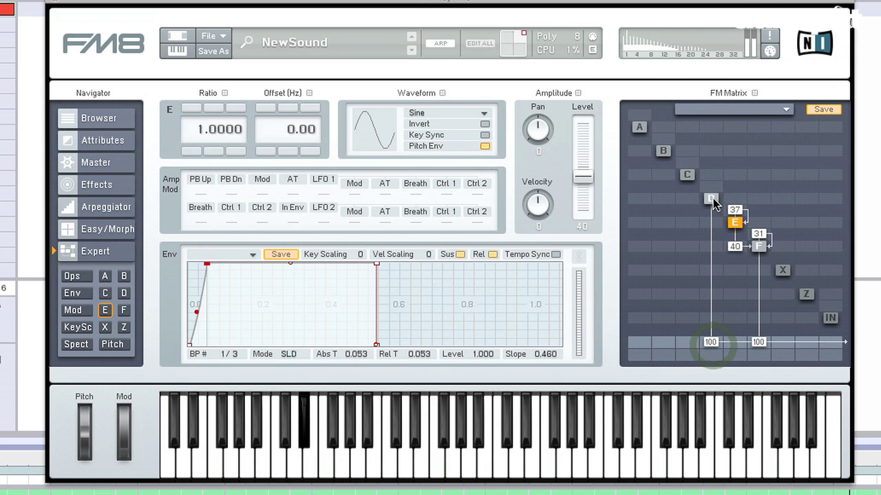
click(712, 201)
click(213, 130)
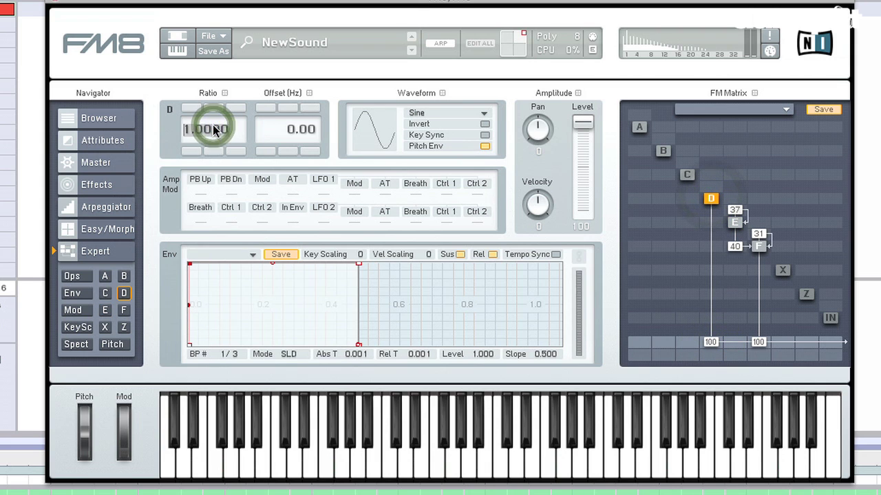
text(.5)
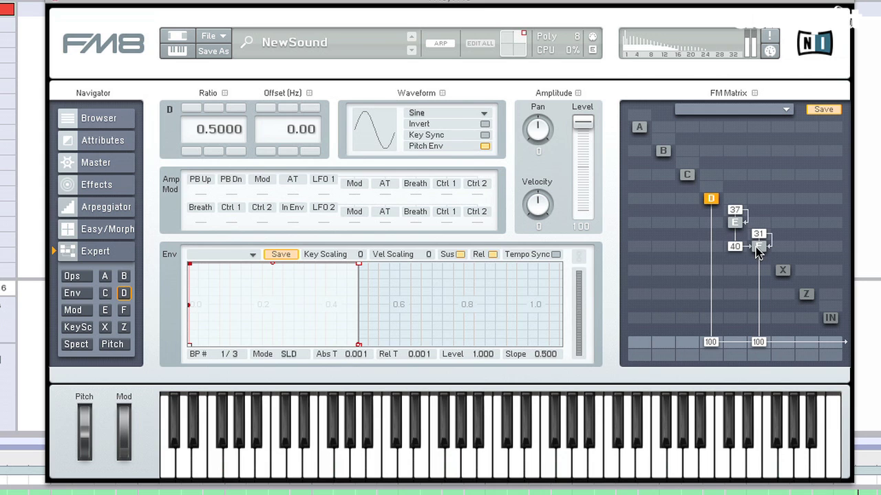
Switch E to Sawtooth, set E→F 52 and E feedback 43, add D→F, remove F's output.
click(736, 223)
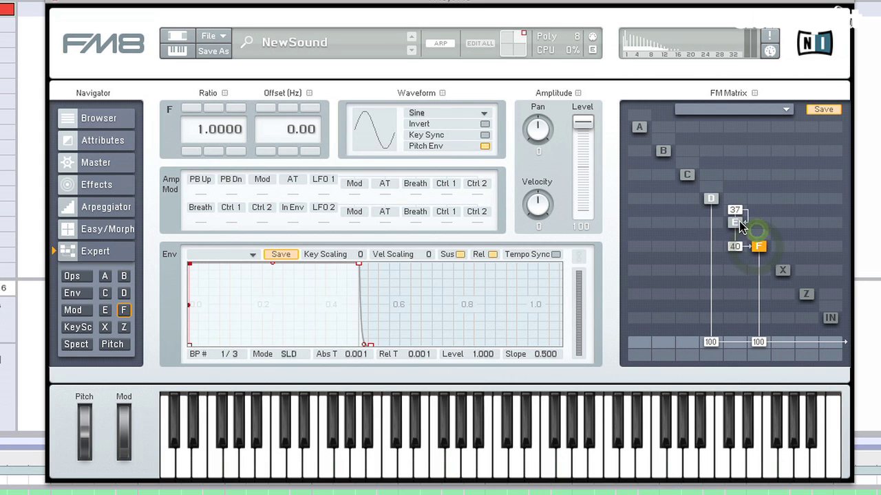
click(425, 113)
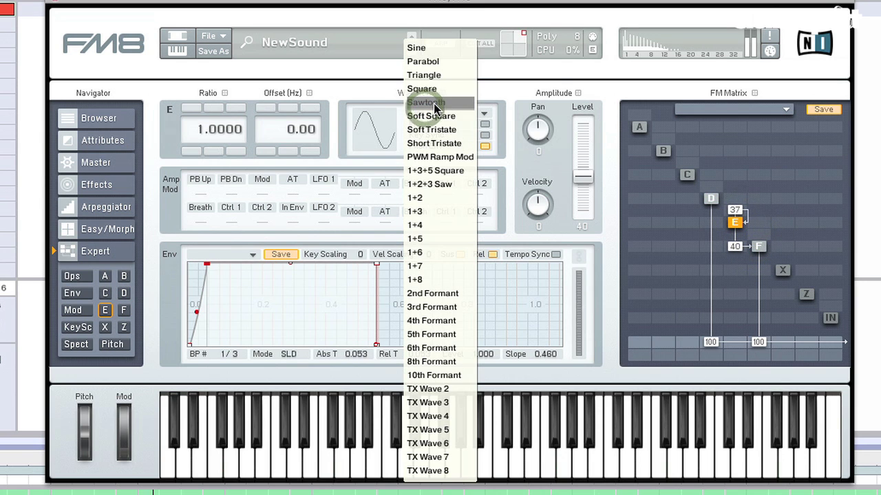
click(436, 109)
drag(734, 247, 734, 204)
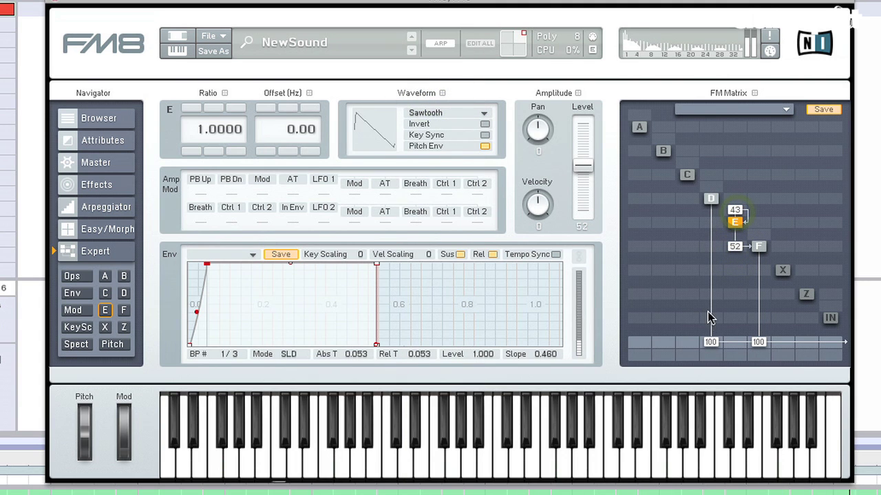
drag(710, 342, 712, 346)
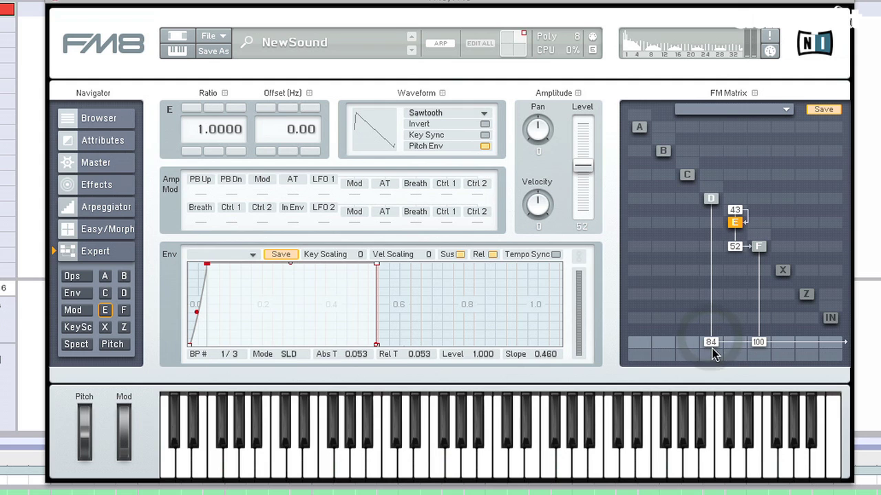
drag(715, 249, 715, 212)
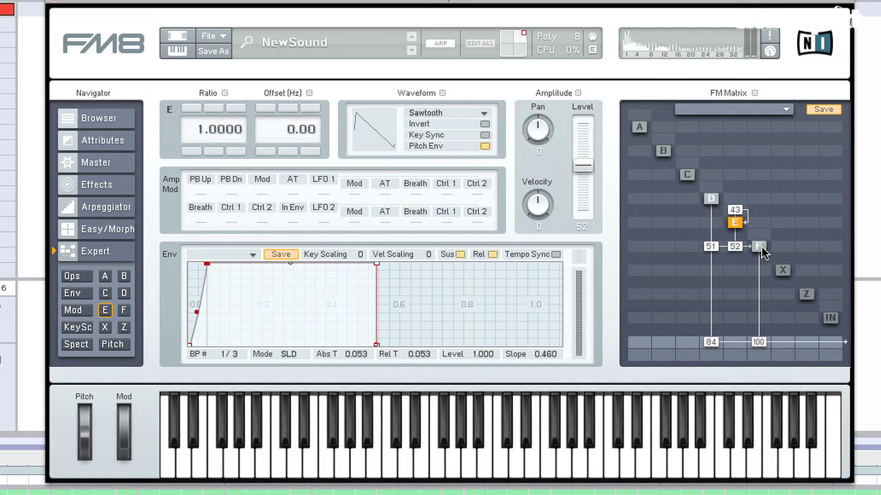
double_click(757, 344)
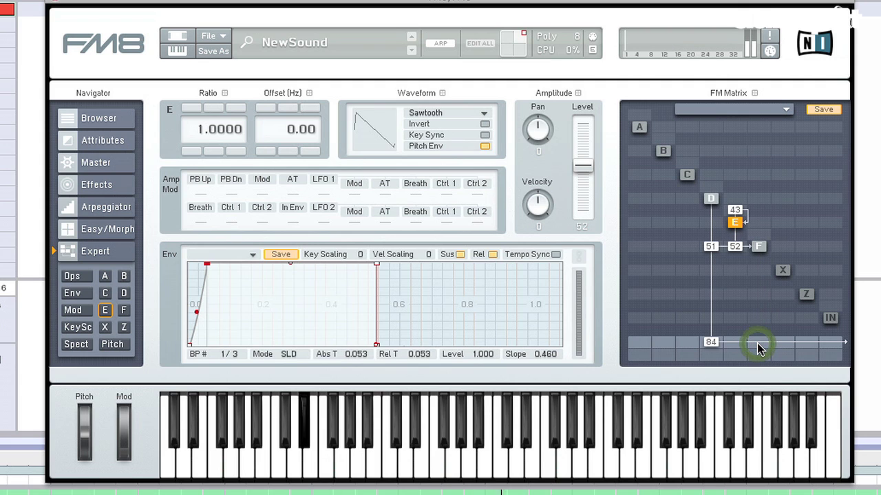
Select operator D and reshape the first and last breakpoints of its envelope.
click(709, 199)
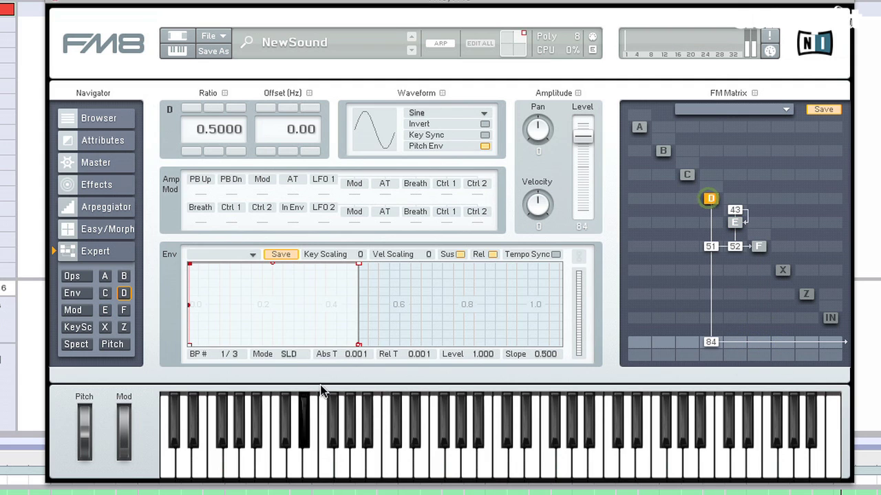
drag(359, 346, 367, 351)
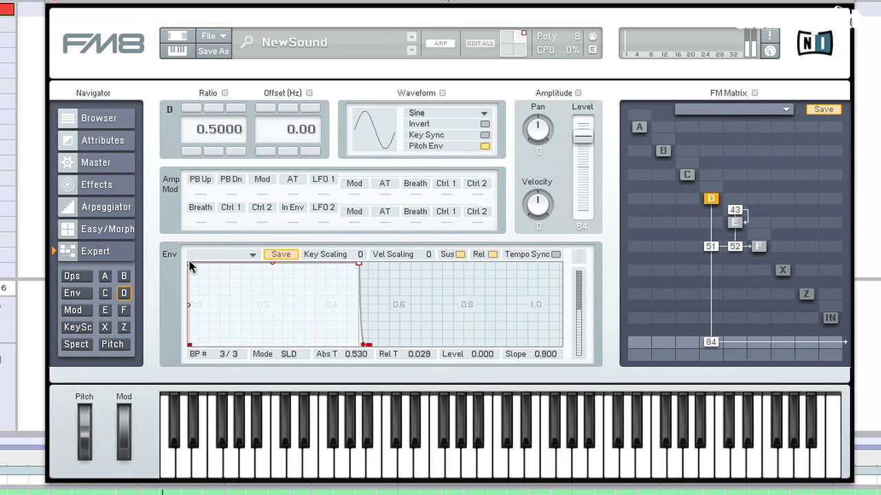
drag(191, 265, 191, 264)
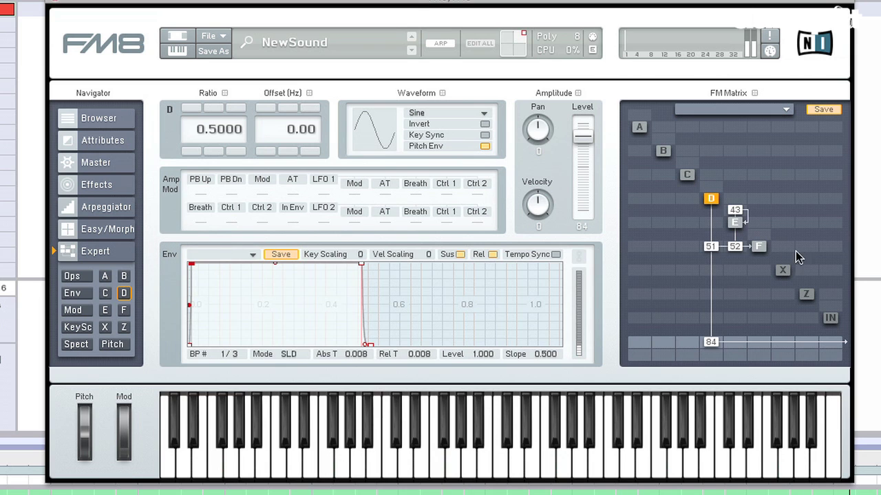
Set F's output to 90, E→F to 34, D→E to 55, and raise F's feedback.
drag(759, 344, 760, 269)
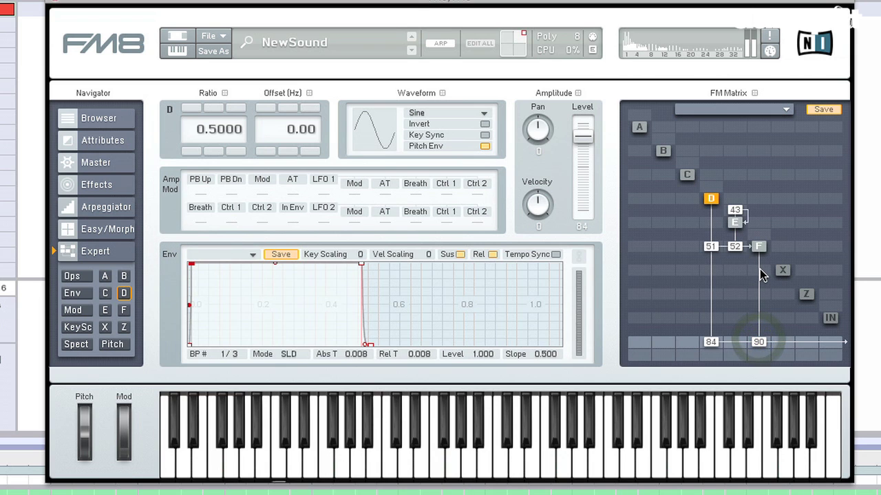
drag(734, 246, 739, 261)
drag(738, 215, 734, 208)
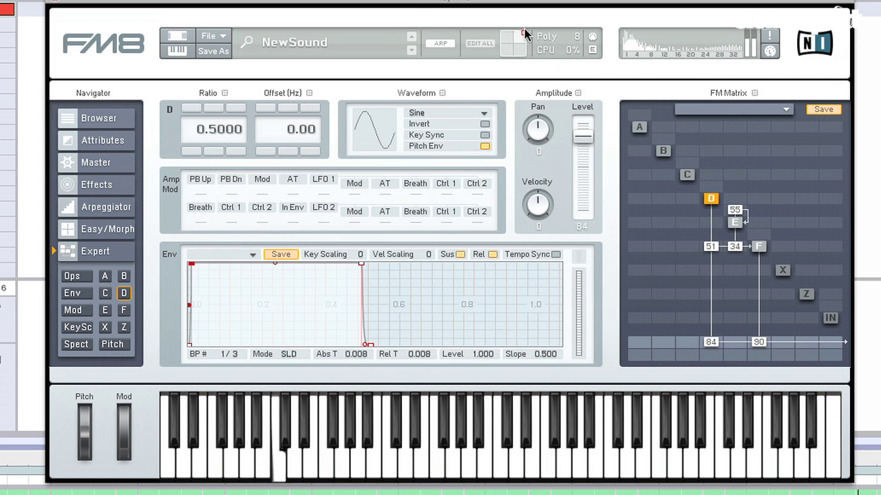
drag(523, 33, 524, 55)
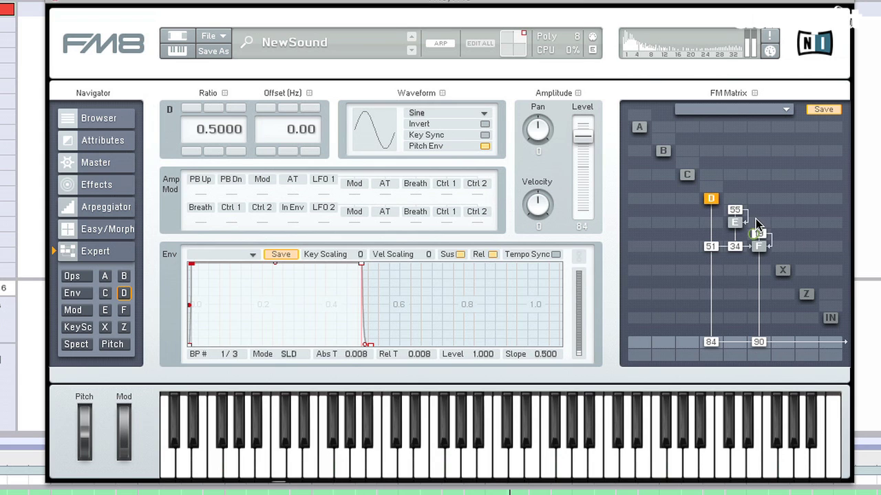
drag(755, 220, 756, 198)
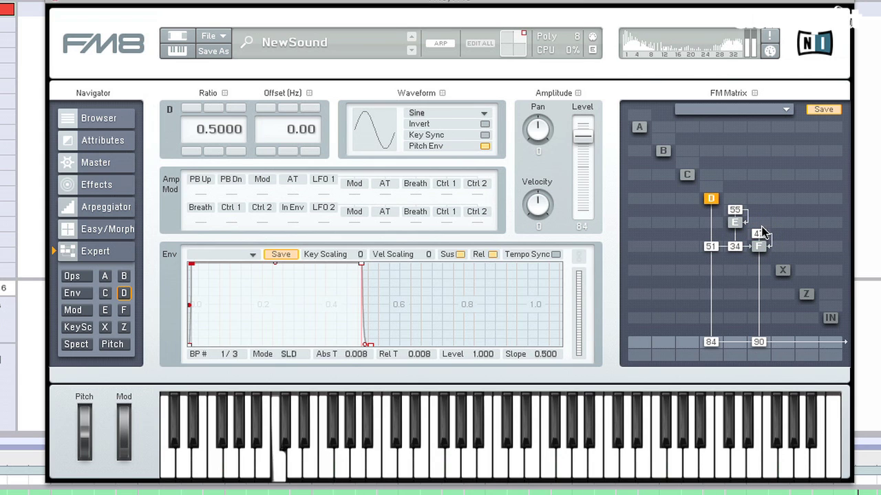
drag(762, 232, 738, 193)
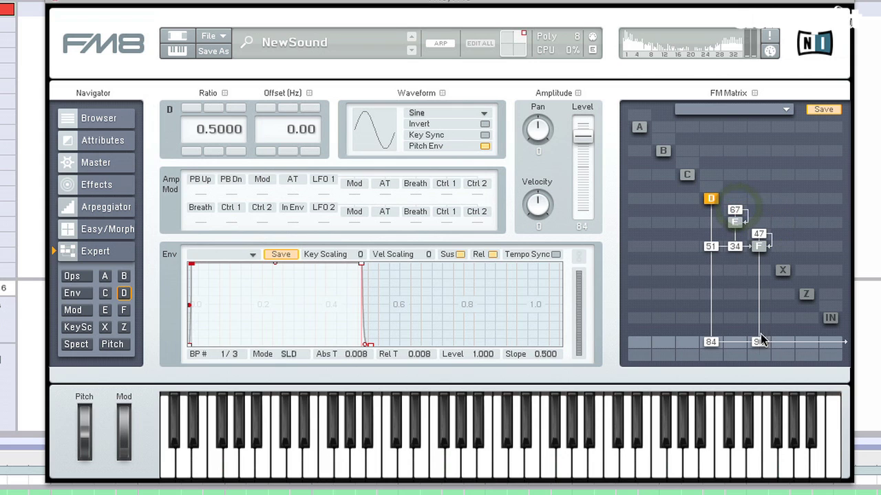
Bring F's output to 100, send C to the output at 100, and add B→C at 58.
drag(758, 342, 761, 282)
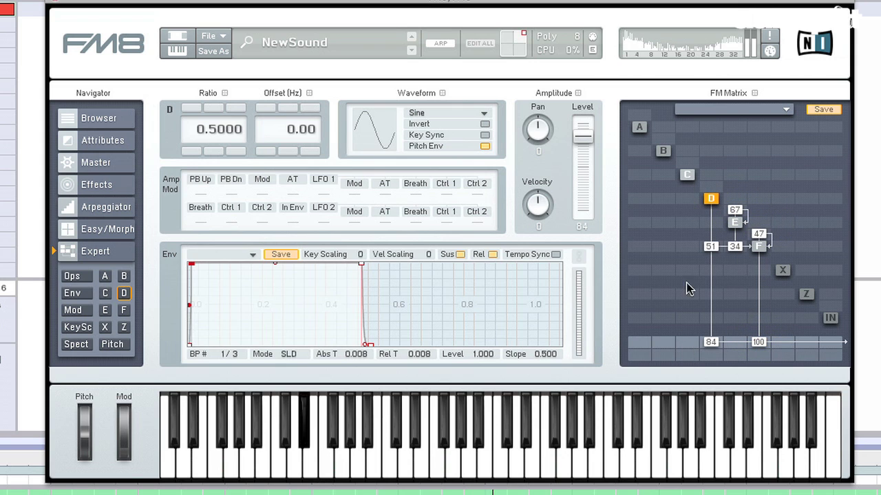
drag(692, 340, 668, 135)
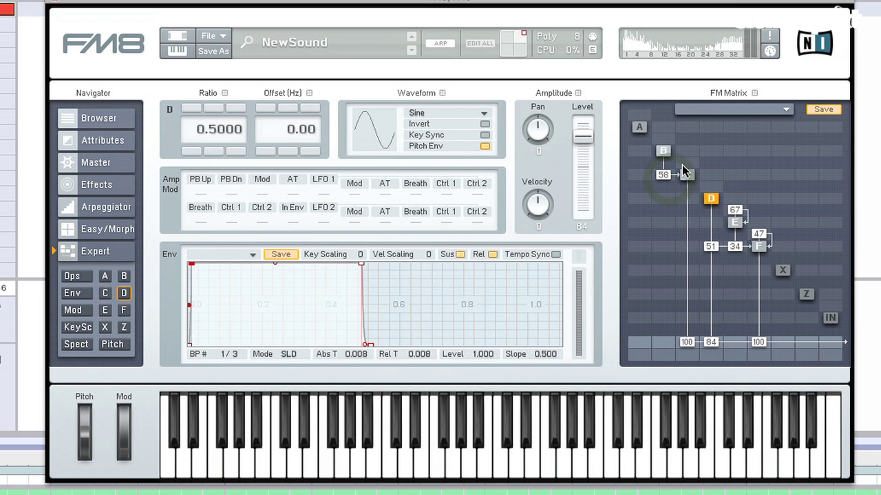
click(663, 153)
Give operator B the 8th Formant waveform, adjust B, C and E feedback, then switch morph corner.
click(440, 112)
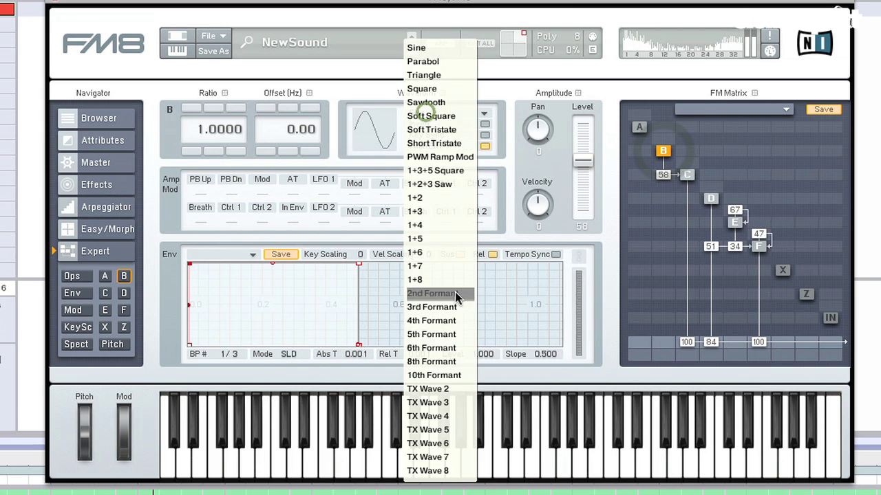
click(440, 362)
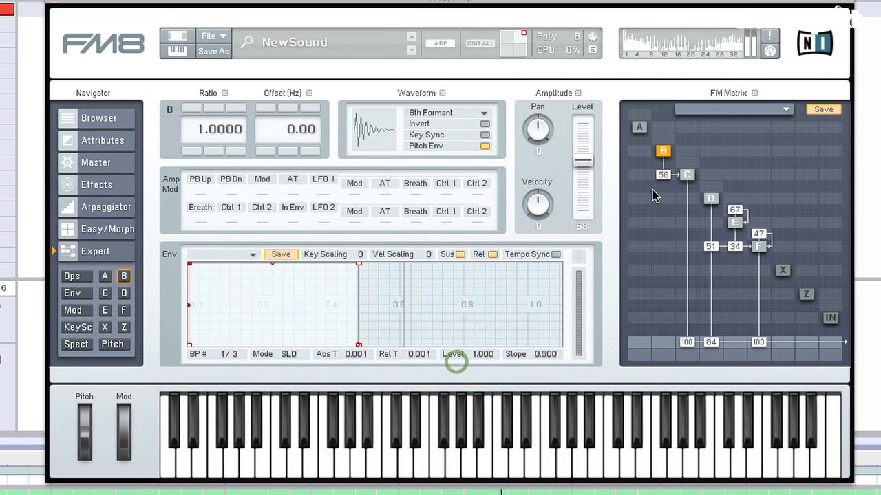
drag(690, 168, 665, 131)
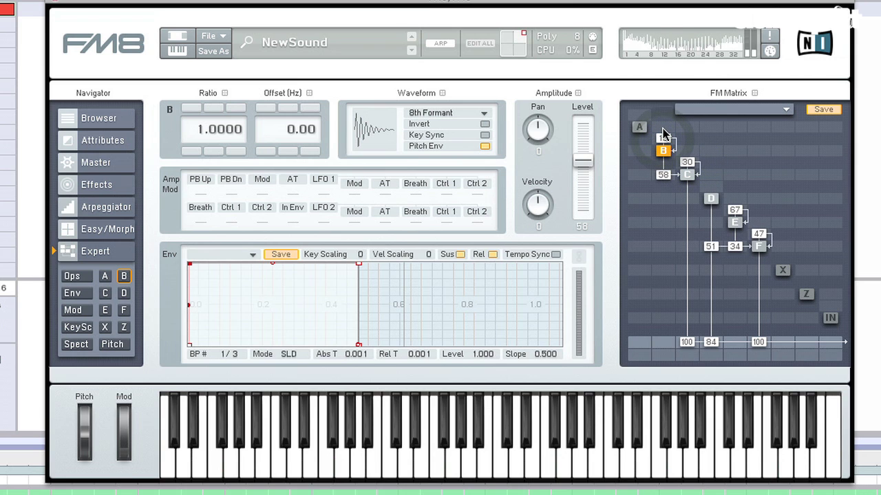
drag(734, 209, 737, 151)
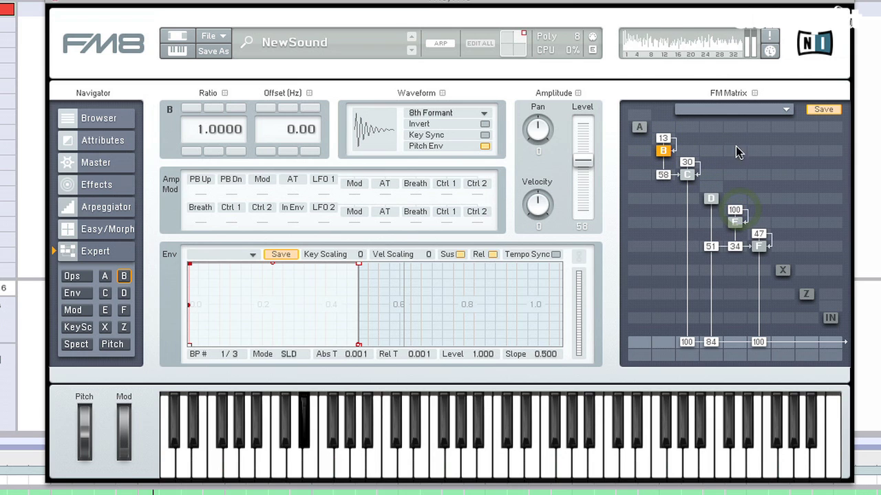
drag(736, 216, 735, 225)
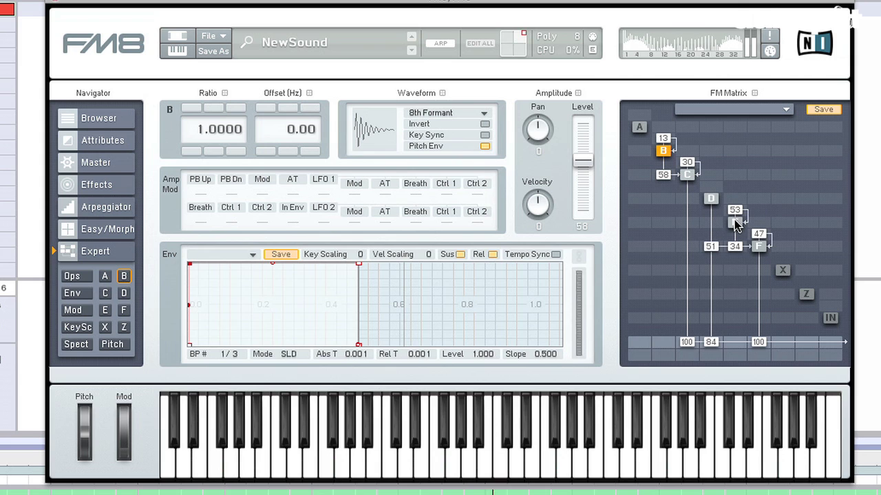
drag(712, 347, 715, 342)
click(522, 31)
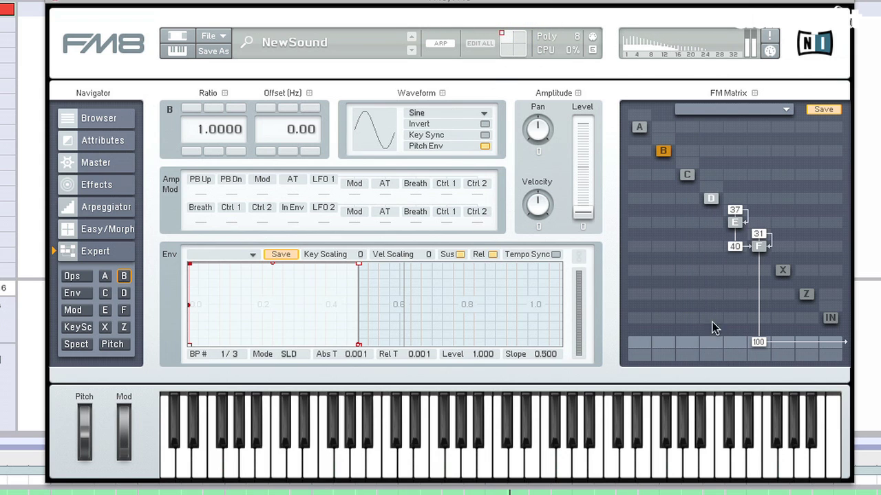
Add feedback 47 to operator D and set D's frequency ratio to 3.
mouse_move(710, 198)
mouse_down()
mouse_move(711, 180)
mouse_move(714, 210)
mouse_move(719, 198)
mouse_up()
click(711, 198)
click(190, 108)
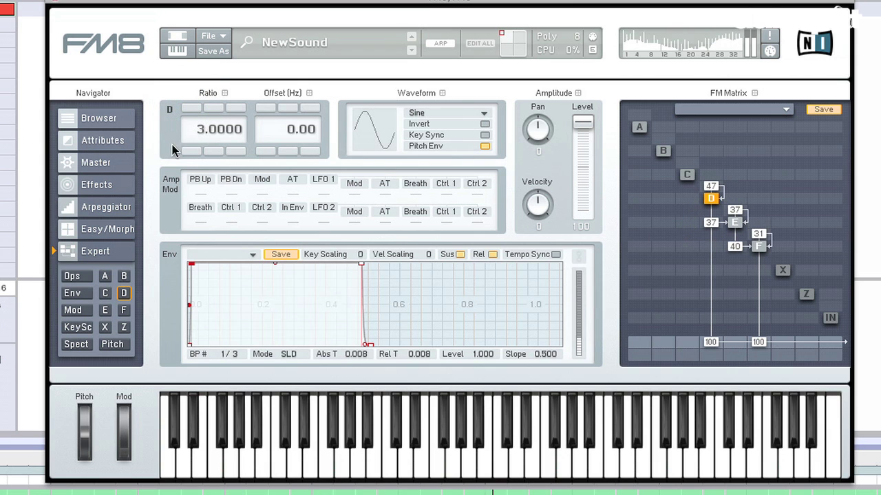
click(192, 150)
click(198, 109)
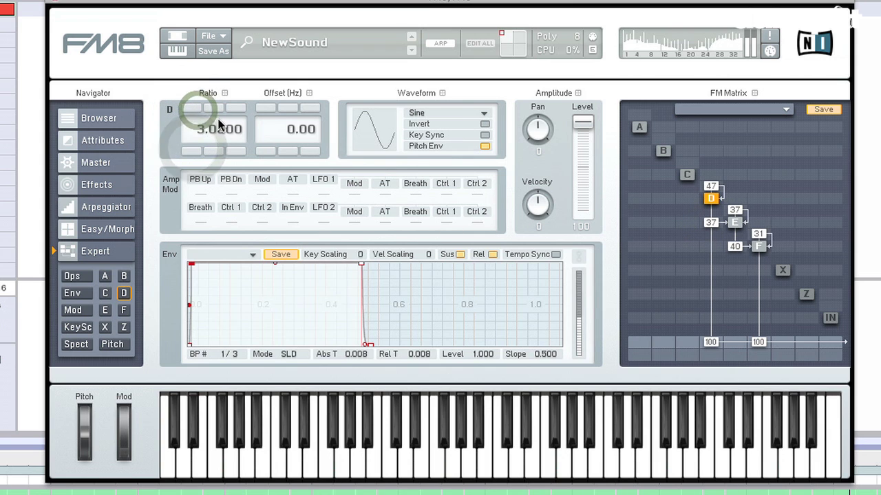
Give operator E the 4th Formant wave, cut its feedback, raise D→E, and set its ratio to 3.
click(735, 222)
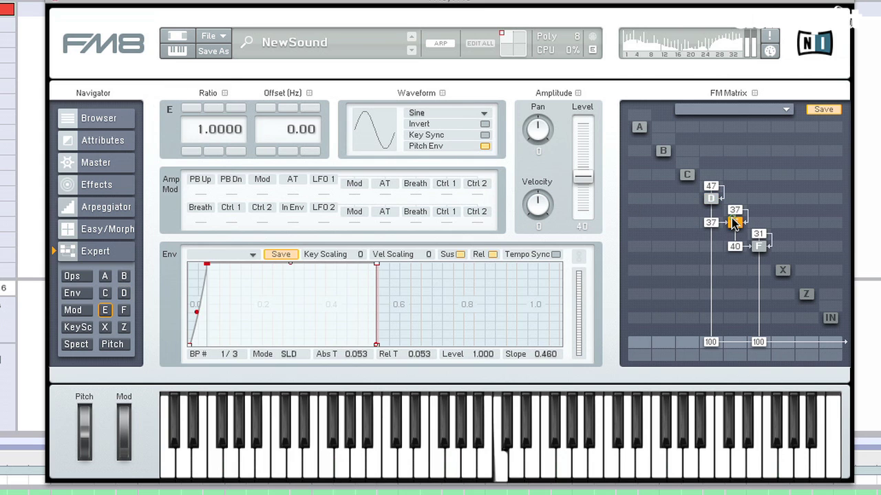
click(421, 112)
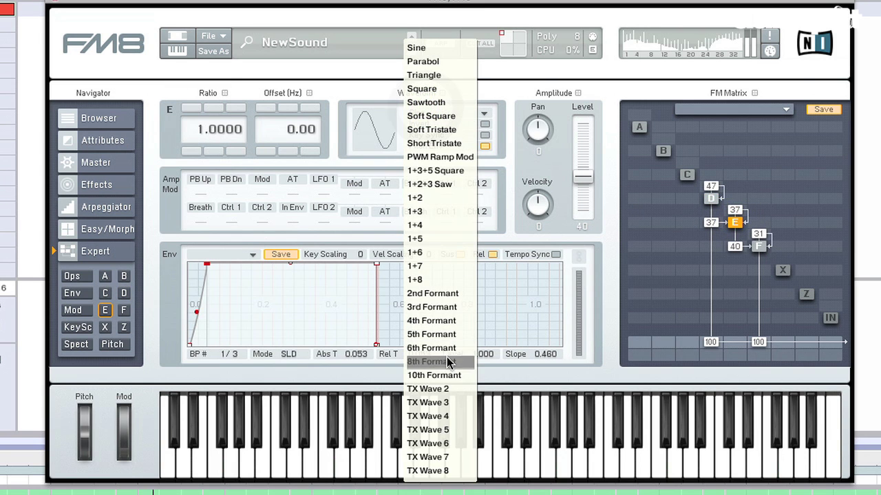
click(457, 321)
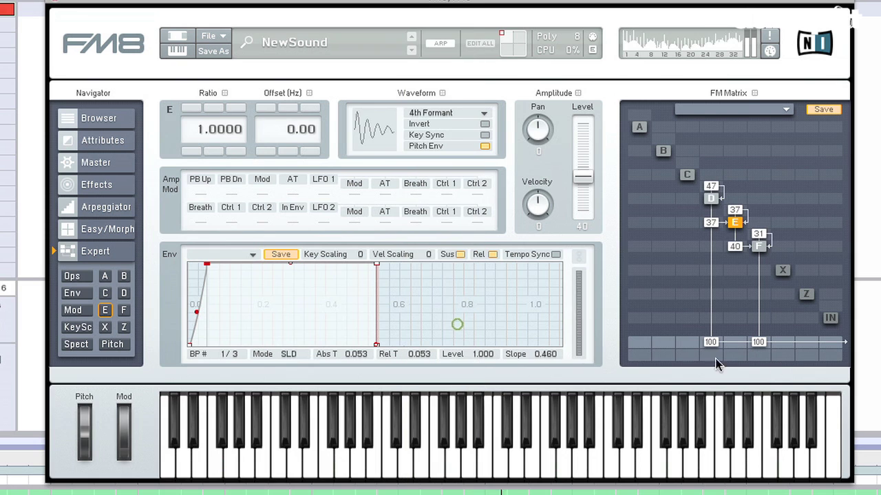
click(737, 247)
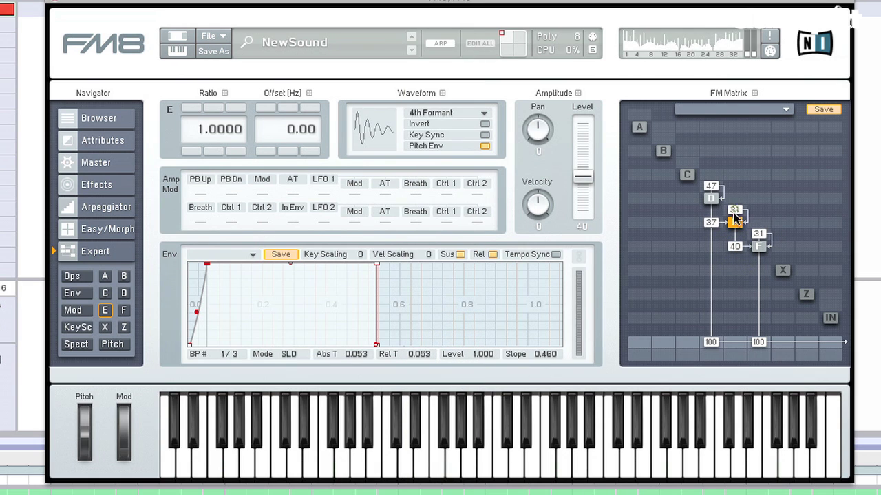
drag(734, 216, 736, 272)
drag(719, 189, 740, 227)
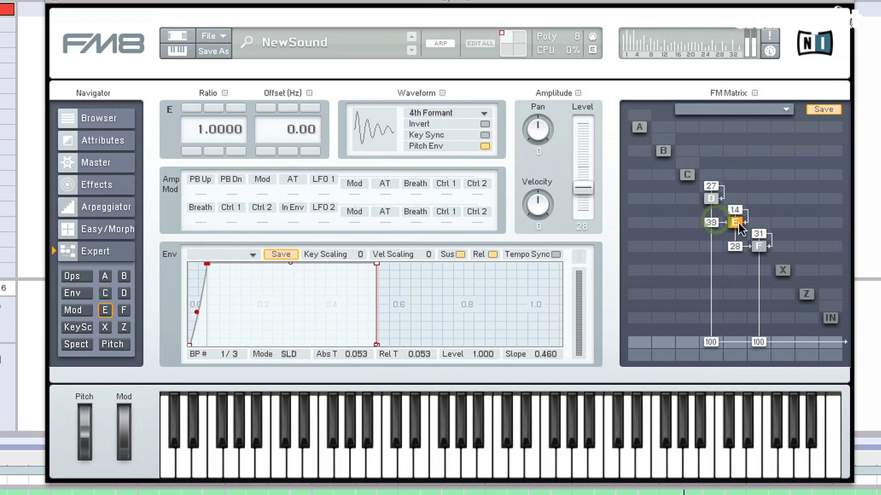
click(191, 107)
click(190, 107)
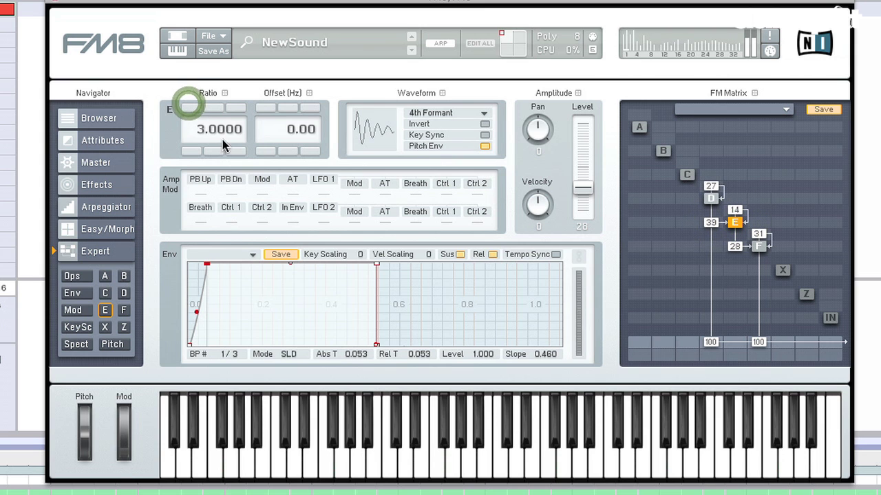
Give operator F the 4th Formant waveform and retune the modulation amounts feeding it.
click(758, 246)
click(453, 113)
click(455, 318)
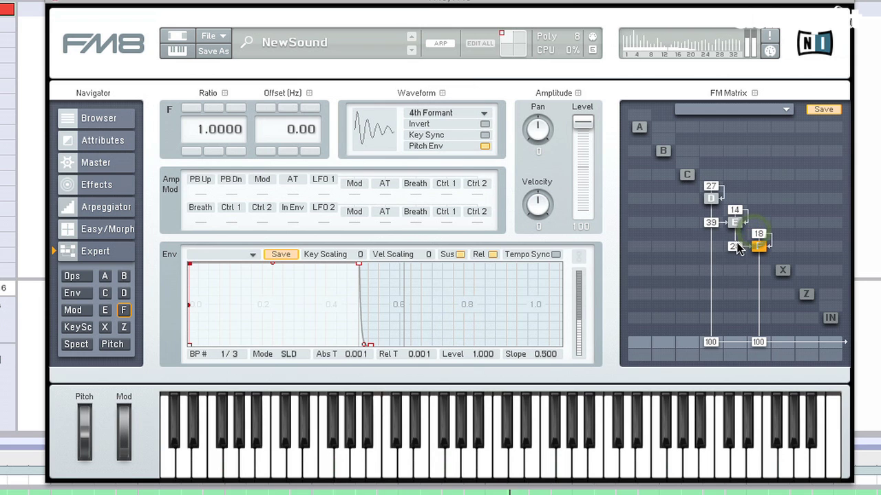
drag(734, 246, 735, 249)
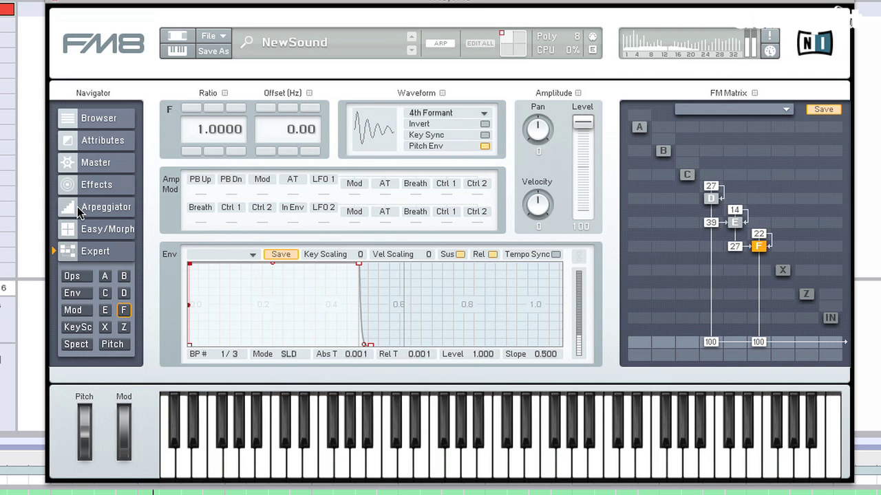
Enable Reverb with Time 60, Bright 73, Treble 77 and Dry/Wet 68.
click(112, 186)
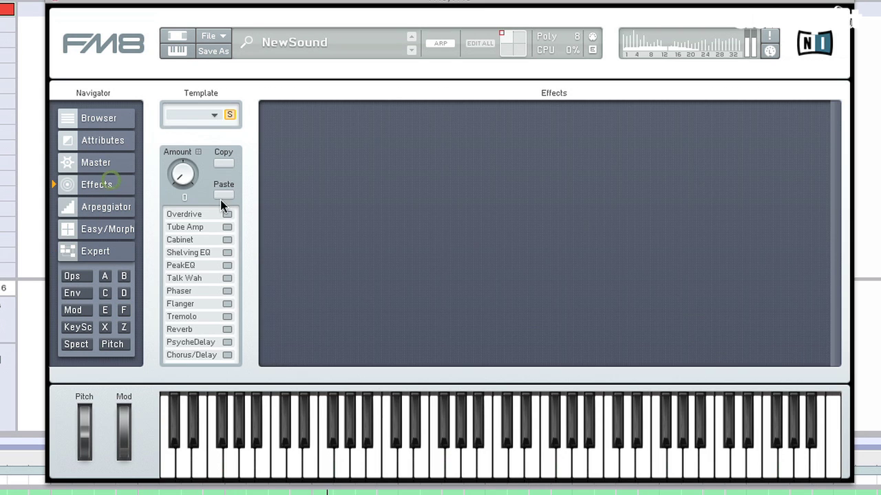
click(227, 329)
drag(466, 134, 465, 131)
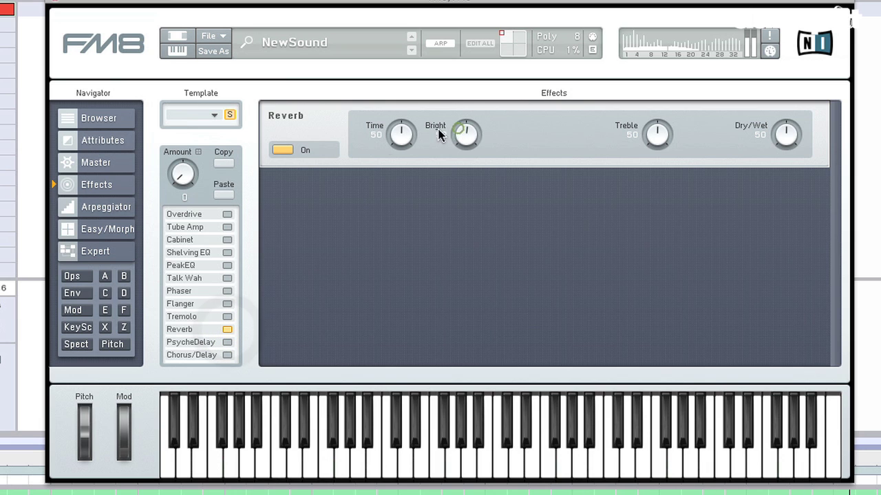
drag(183, 180, 192, 76)
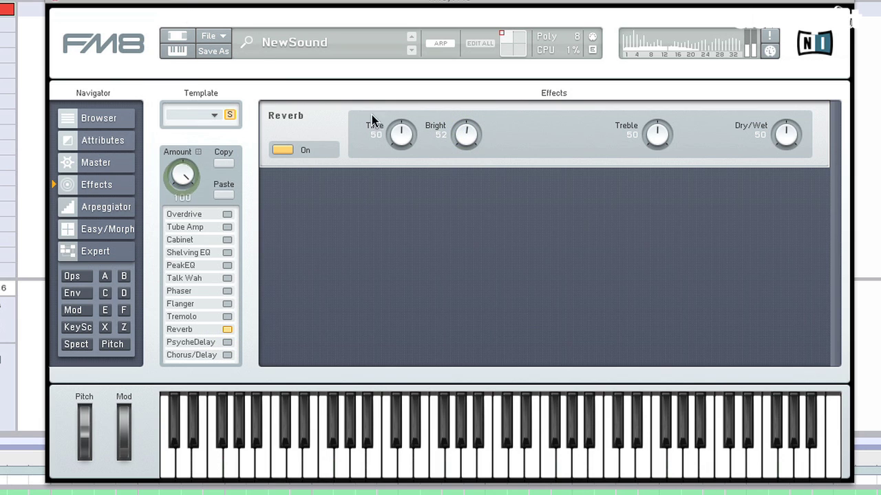
drag(466, 134, 471, 111)
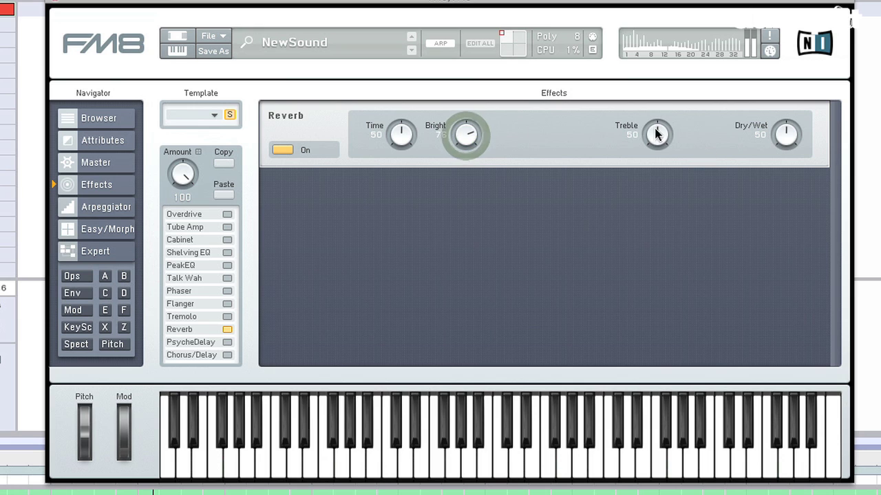
drag(657, 133, 657, 130)
drag(787, 134, 787, 125)
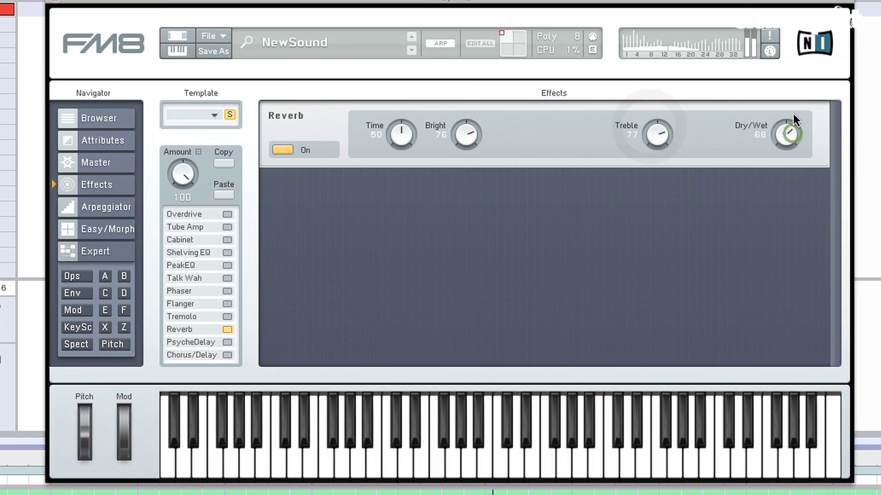
mouse_move(384, 138)
mouse_down()
mouse_move(388, 127)
mouse_move(393, 135)
mouse_up()
drag(466, 134, 467, 138)
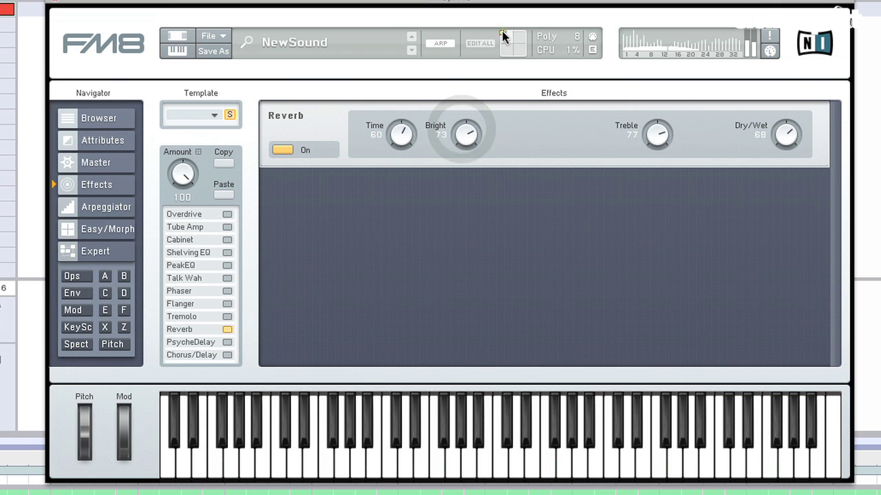
Raise the effects amount to 14 on the lower-left morph corner, then switch to the upper-right corner.
click(502, 30)
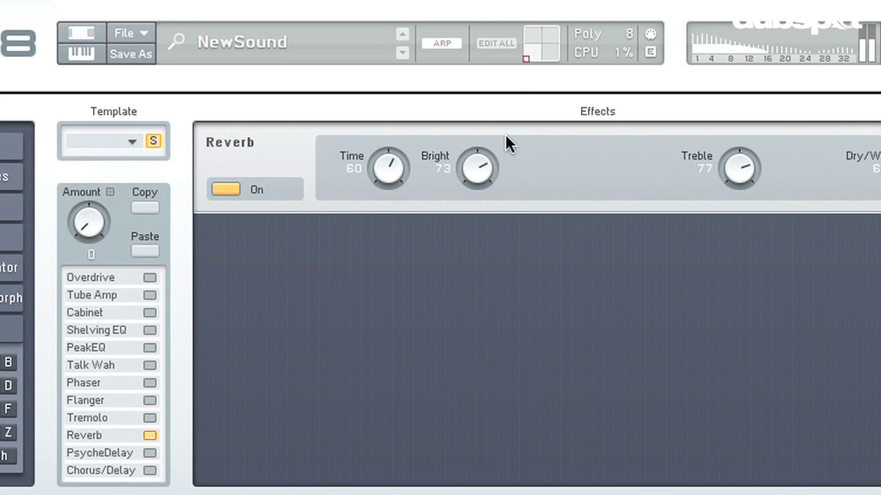
click(525, 53)
drag(103, 221, 102, 200)
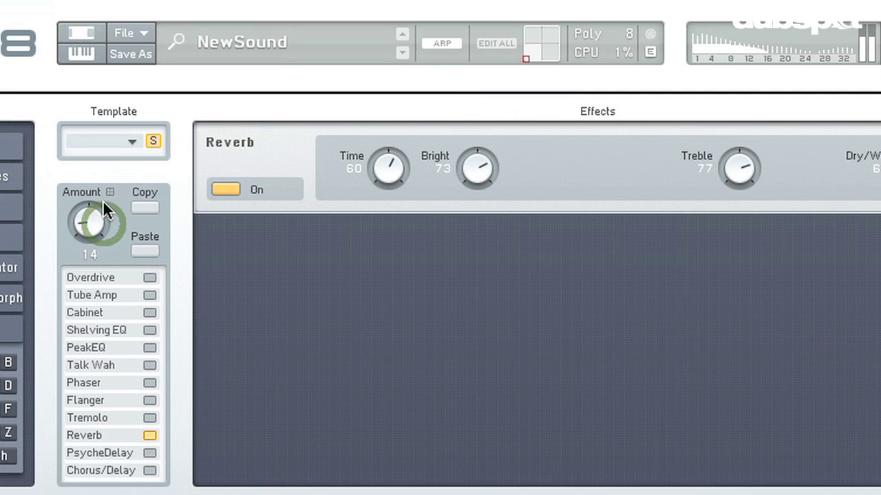
click(527, 56)
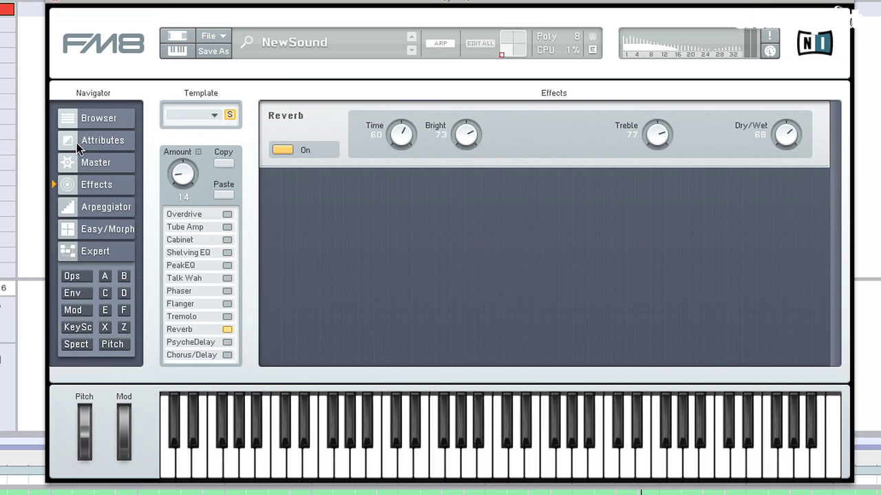
On the Master page, enable MIDI learn, select the Morph X and Morph Y rows, then disable learn.
click(76, 165)
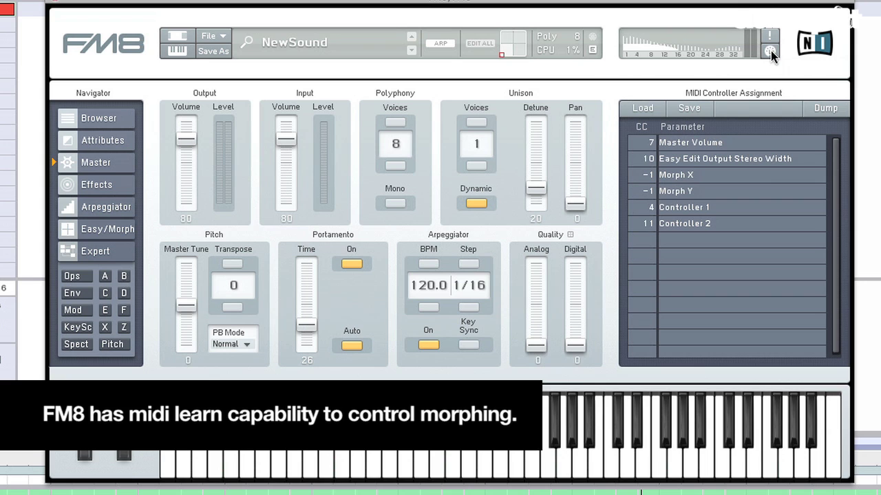
click(770, 51)
click(679, 175)
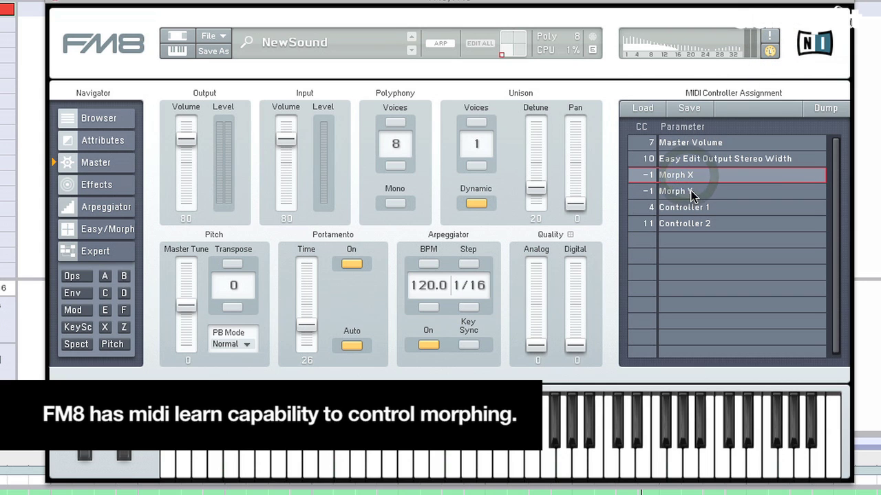
click(690, 190)
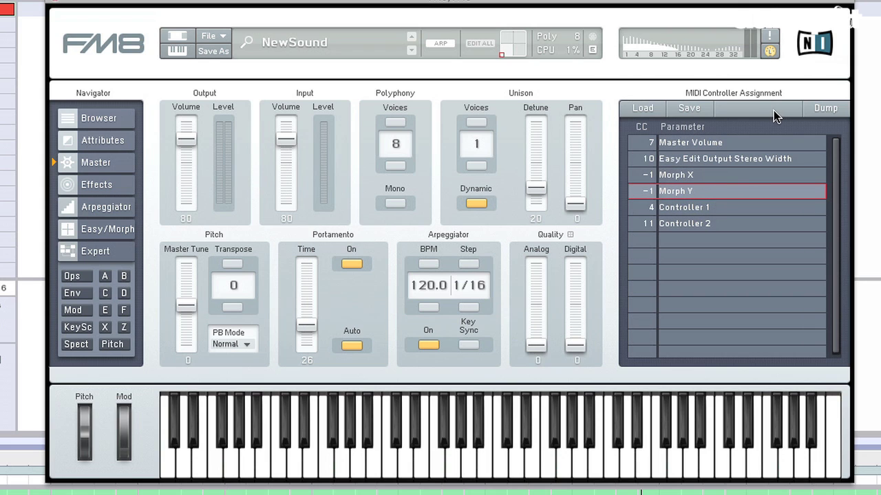
click(770, 52)
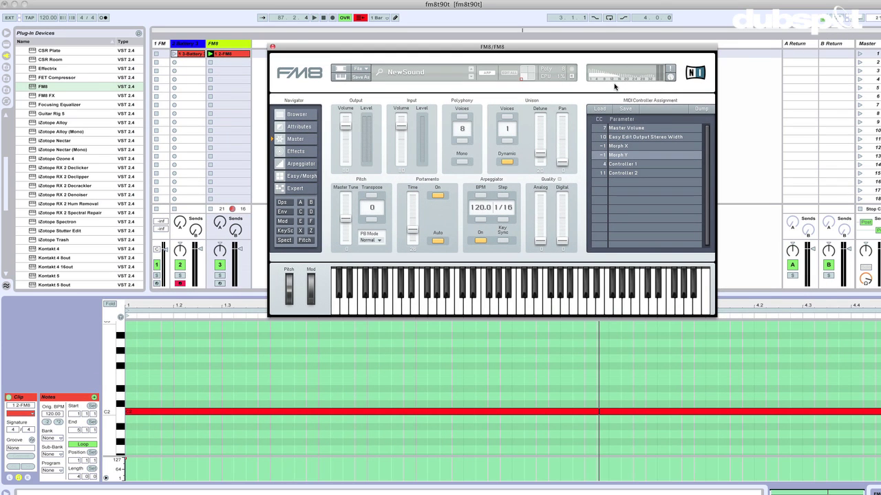
click(225, 47)
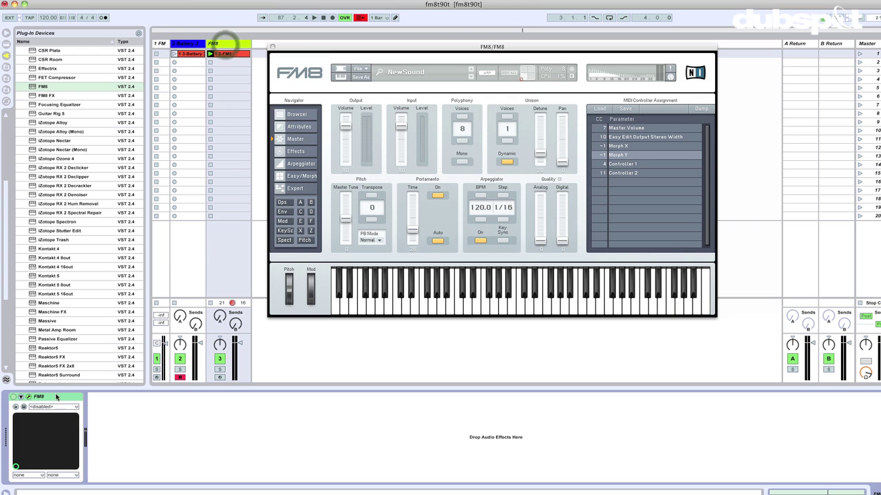
click(20, 398)
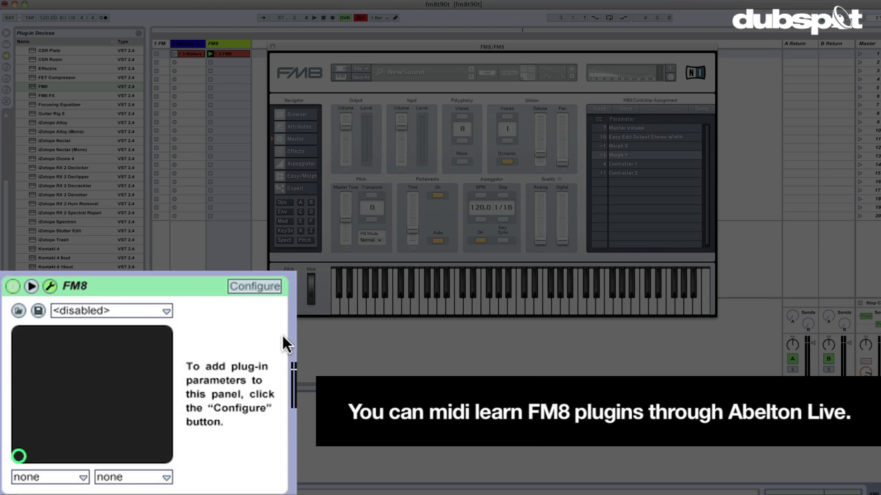
click(269, 286)
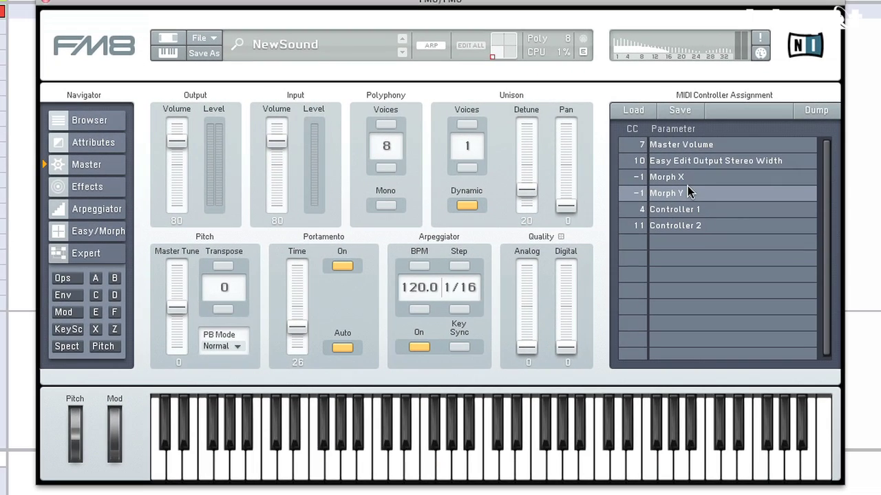
click(630, 153)
click(96, 225)
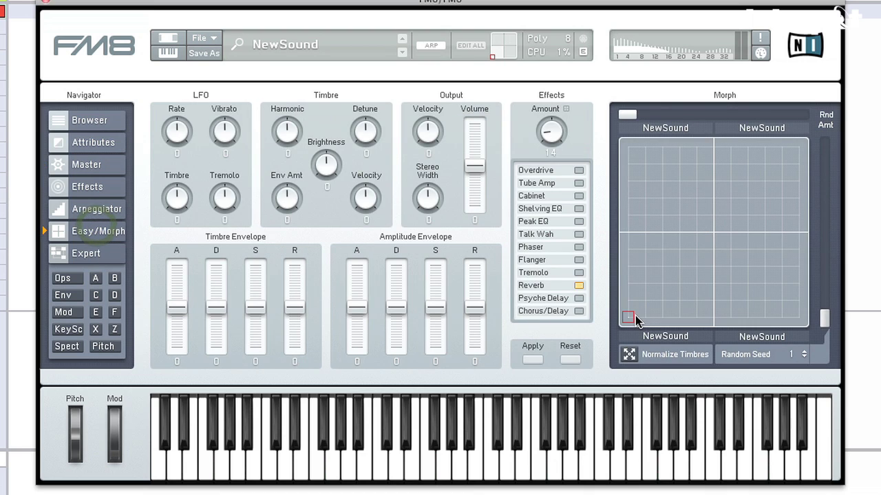
mouse_move(634, 295)
mouse_down()
mouse_move(702, 221)
mouse_move(598, 321)
mouse_up()
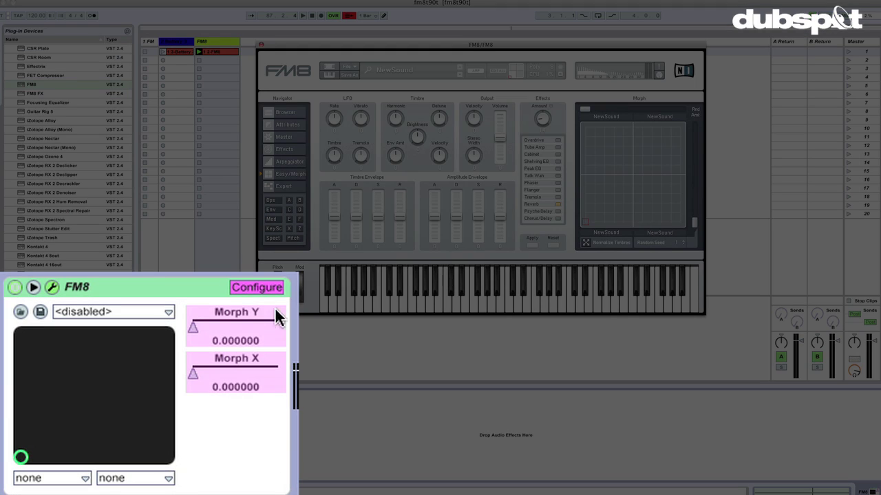
click(260, 288)
Test the Morph Y slider and MIDI-map it using Cmd+M mapping mode.
mouse_move(194, 327)
mouse_down()
mouse_move(194, 299)
mouse_move(203, 374)
mouse_move(183, 366)
mouse_move(196, 371)
mouse_up()
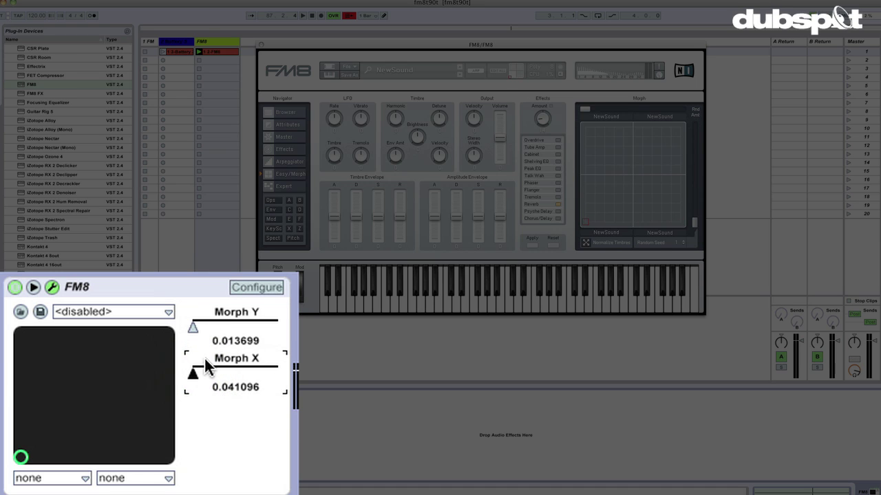
key(super+m)
click(273, 336)
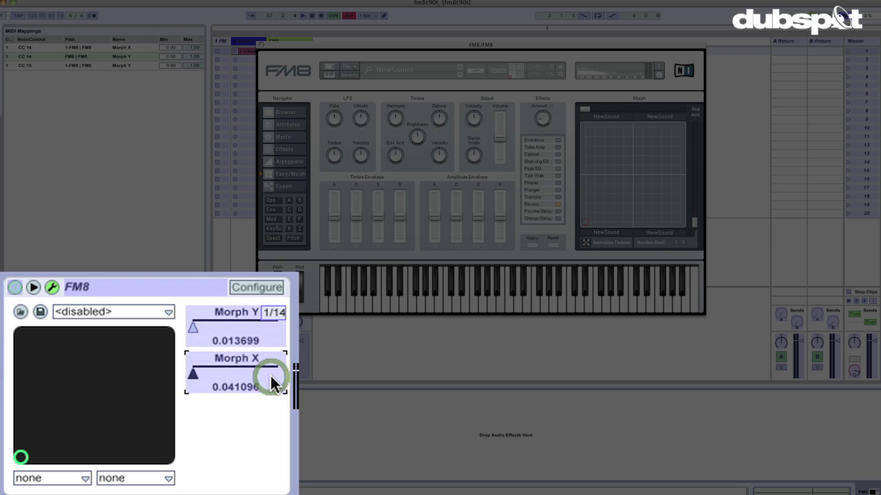
key(super+m)
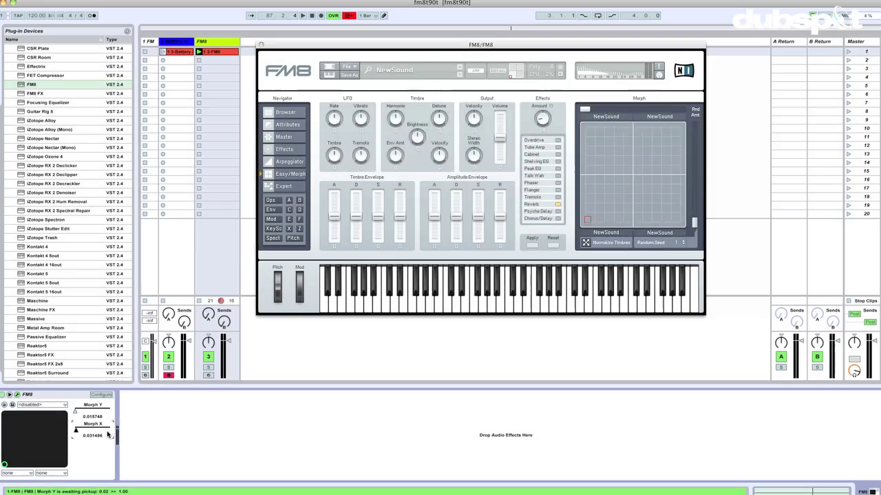
click(282, 185)
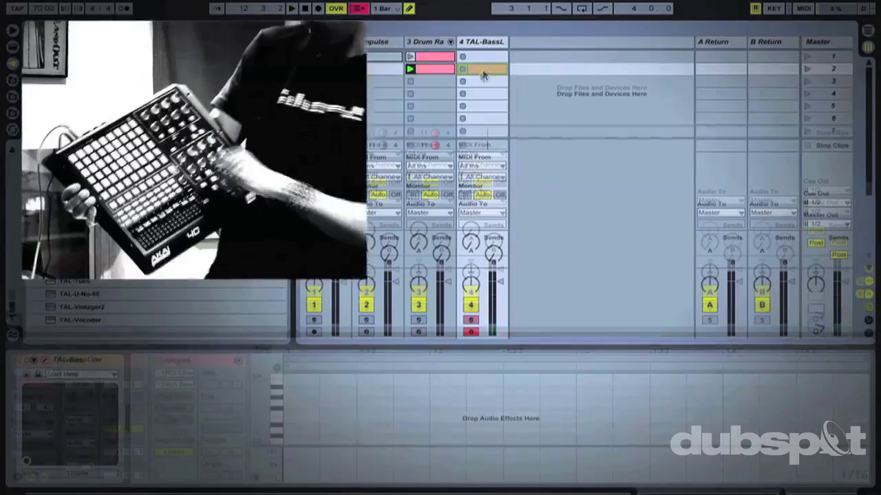
Record a new clip in track 4's second slot and fold the editor to the C2 and D#2 rows.
click(463, 69)
key(f)
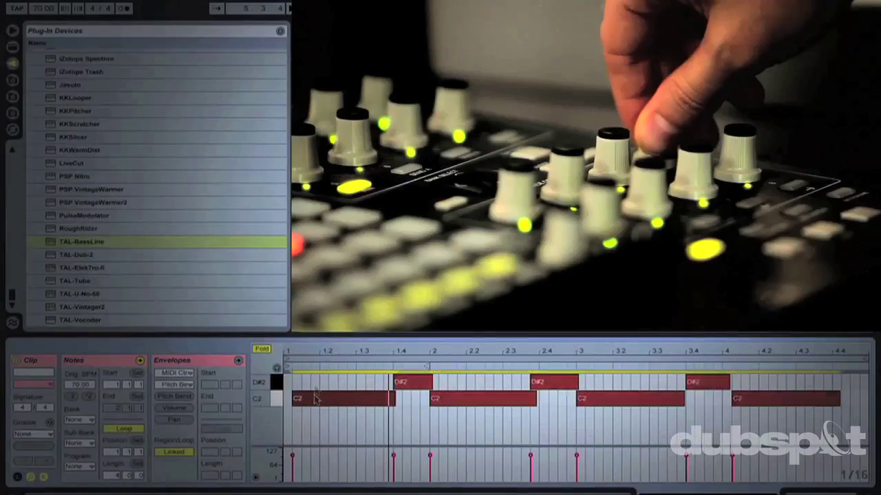